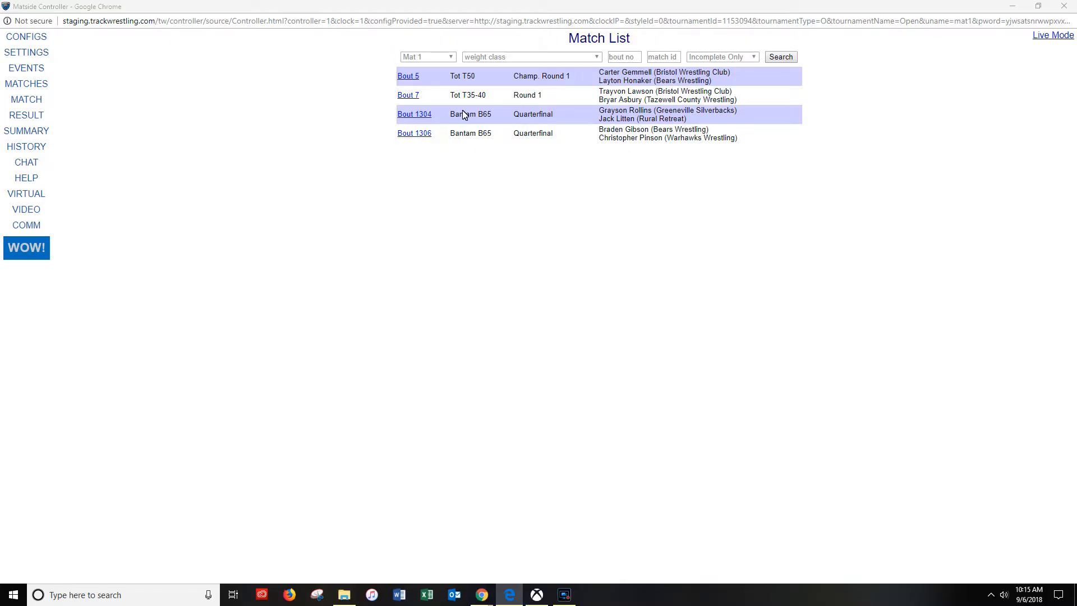
- Filter the match list to Mat 2's bouts and return it to Mat 1's bouts
click(453, 58)
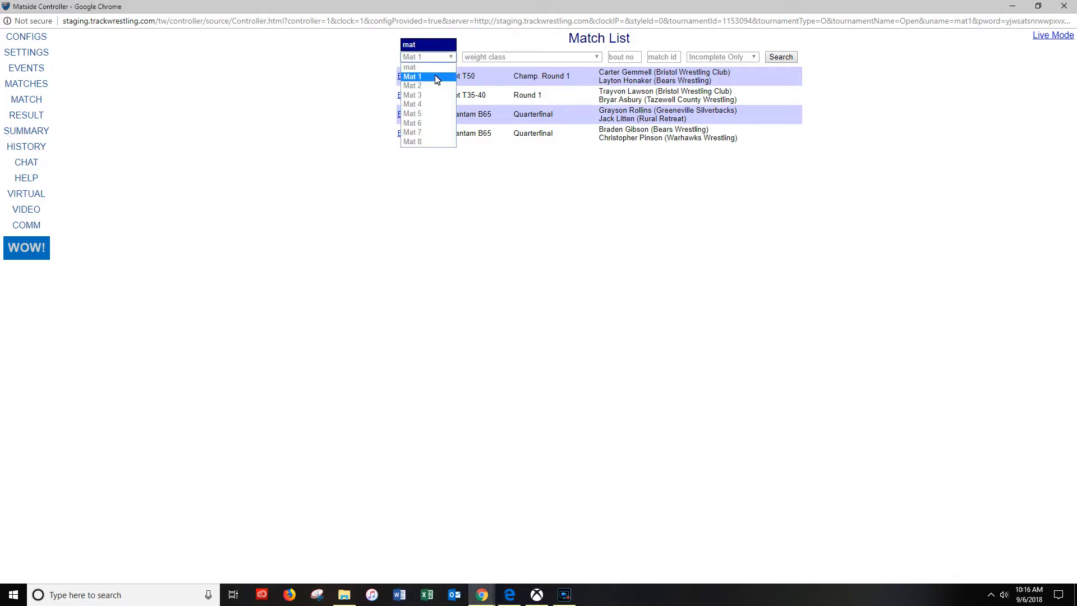
click(438, 76)
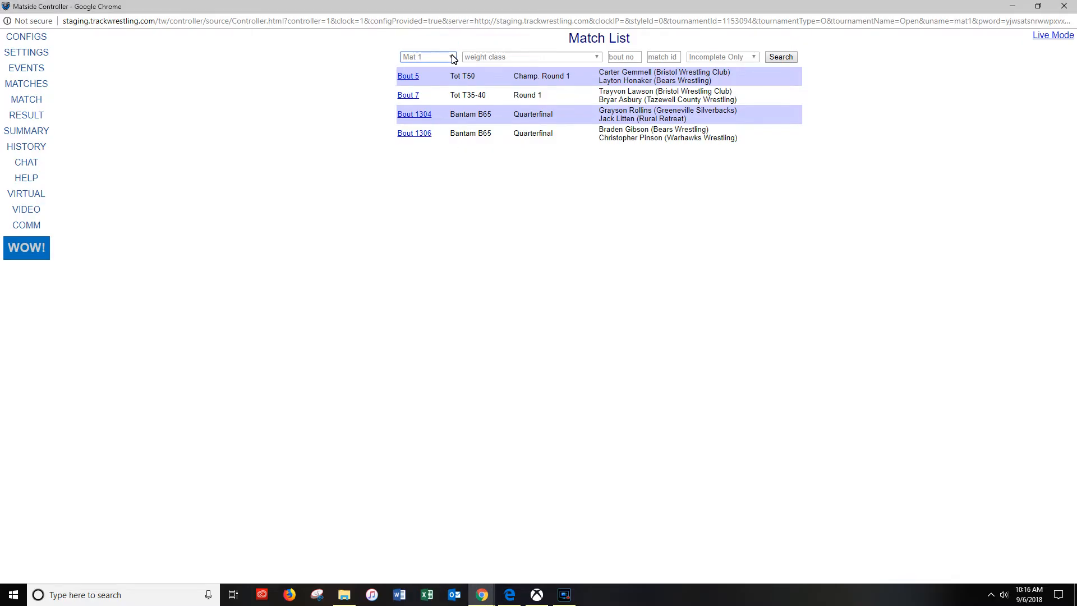
click(453, 59)
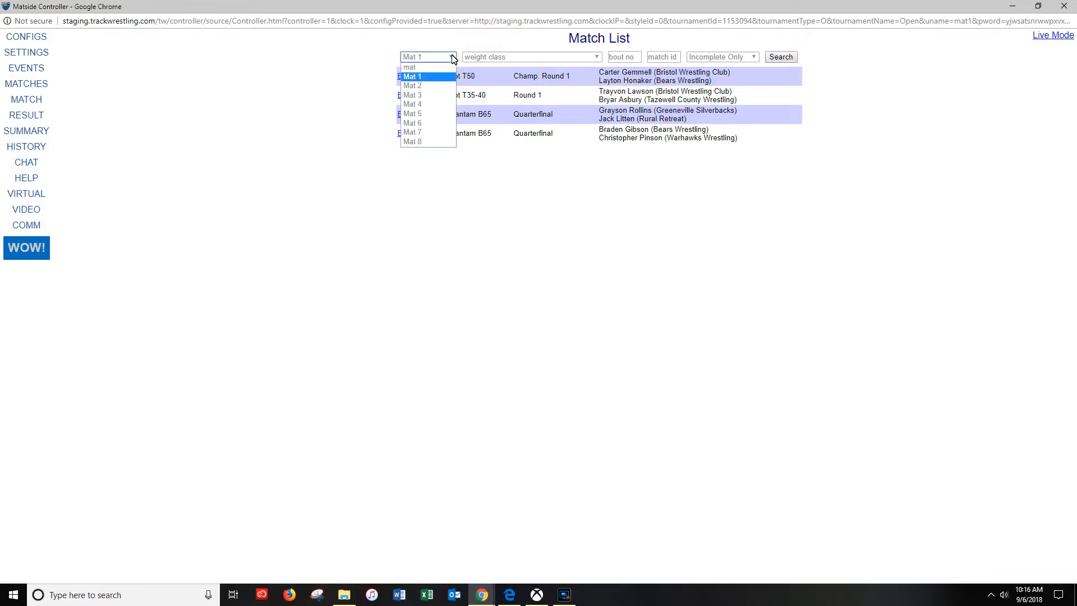
click(445, 88)
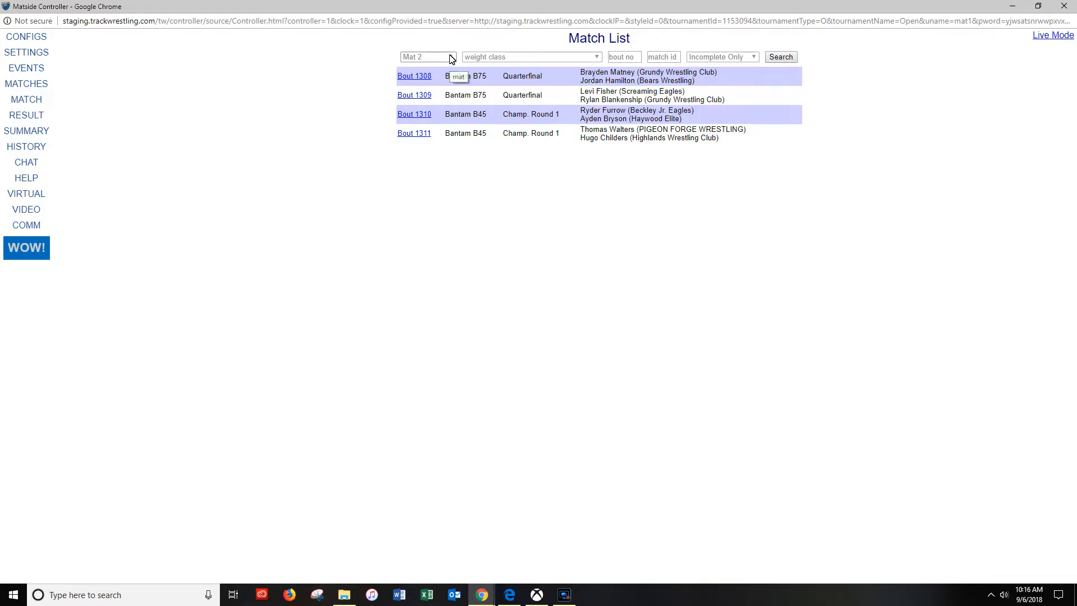
click(449, 59)
click(443, 77)
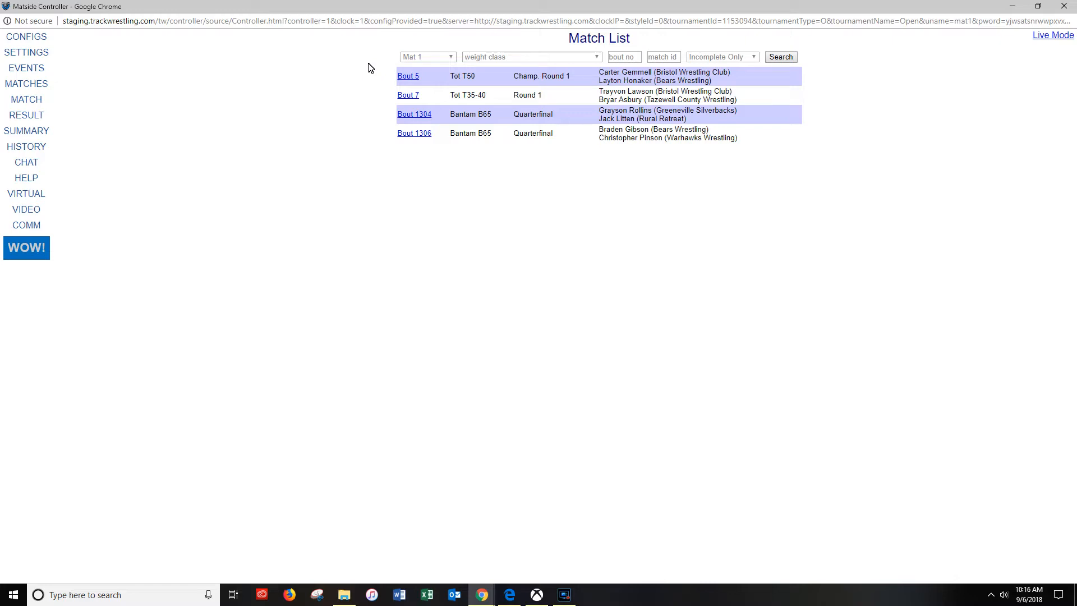
- Clear the mat filter on the match list and select Mat 1 again
click(450, 60)
click(443, 66)
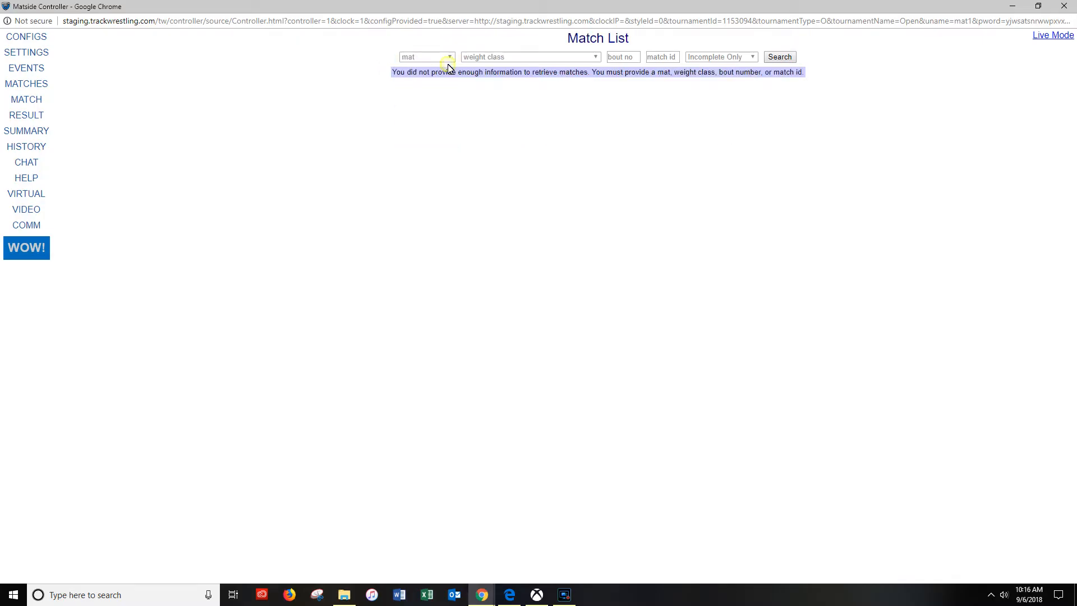
click(448, 57)
click(446, 78)
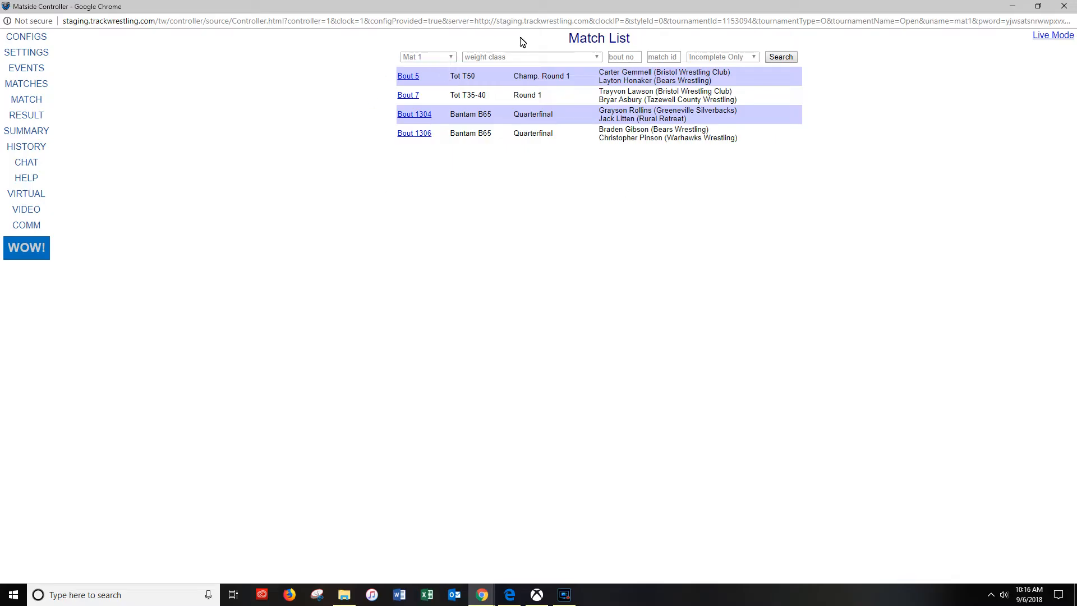
click(450, 58)
click(450, 59)
- Open Bout 5 for scoring and assign red to the Bears Wrestling competitor
click(419, 80)
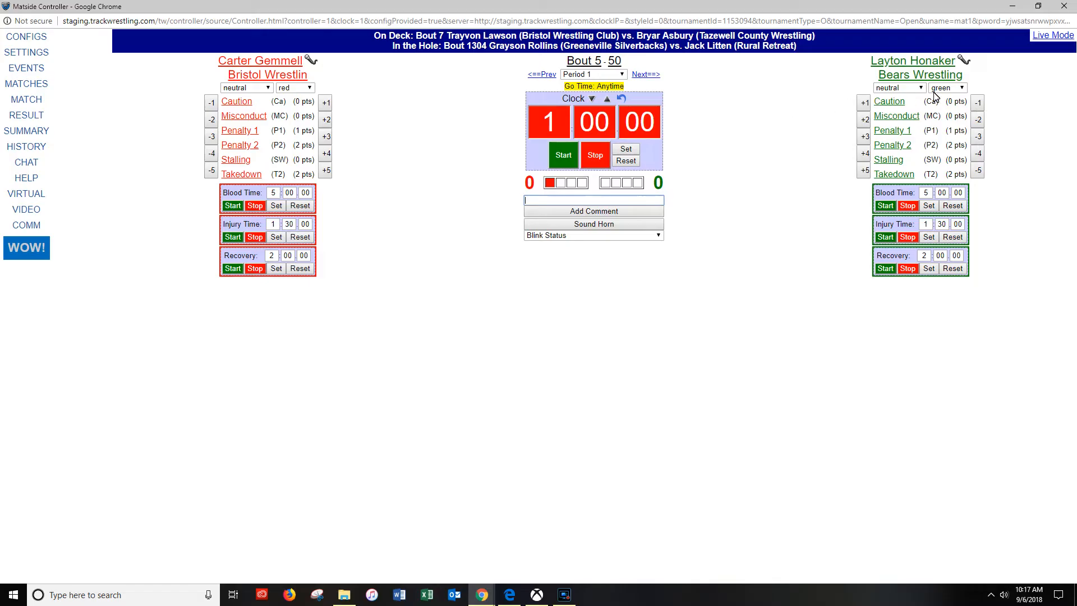
click(963, 88)
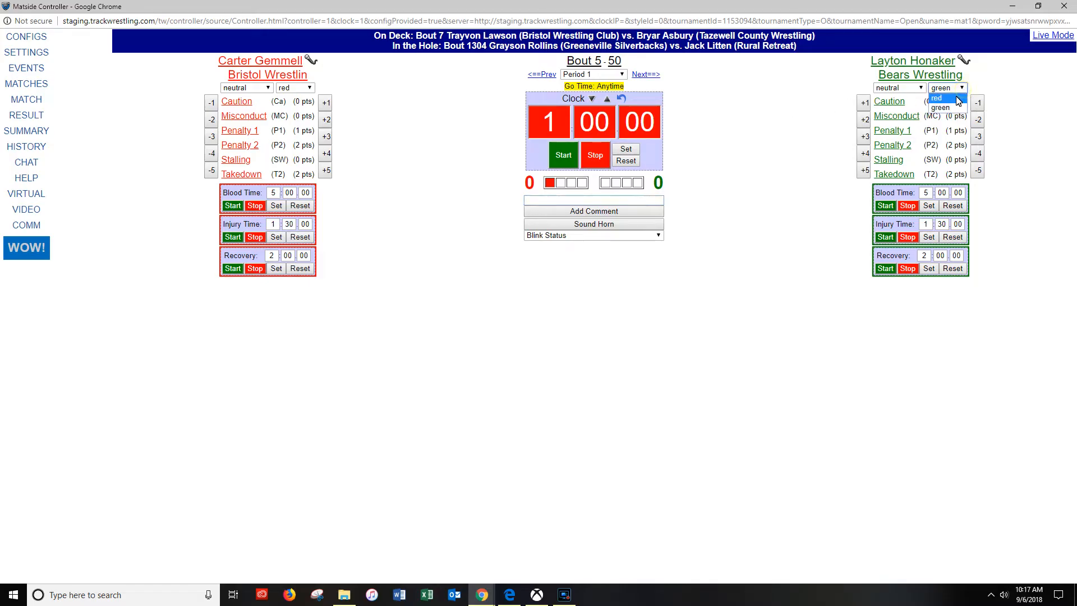
click(955, 102)
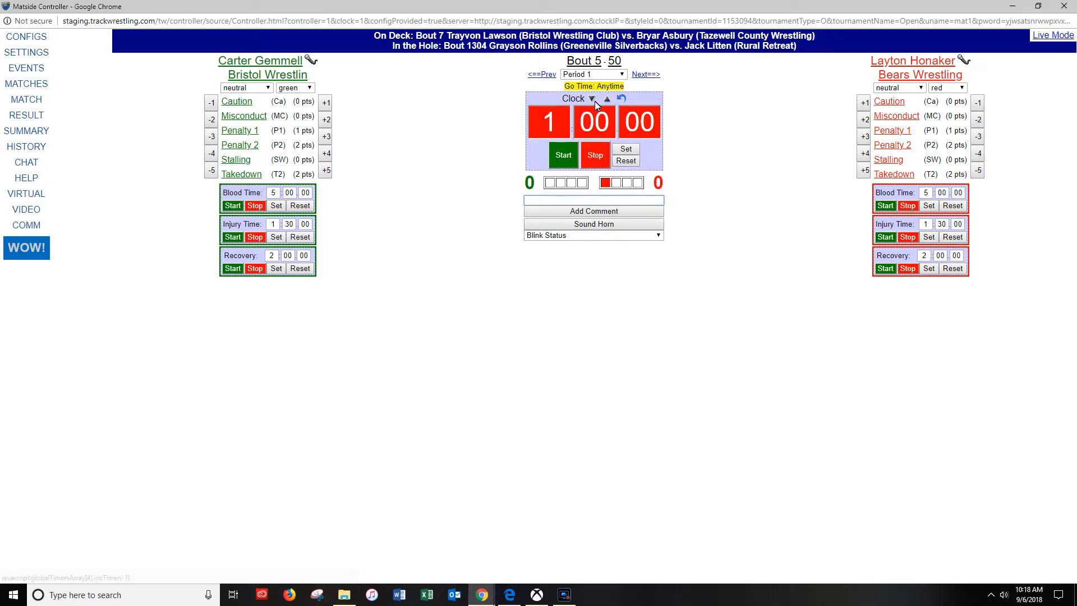
- Run the Period 1 match clock briefly, stop it and reset it to 1:00
click(550, 147)
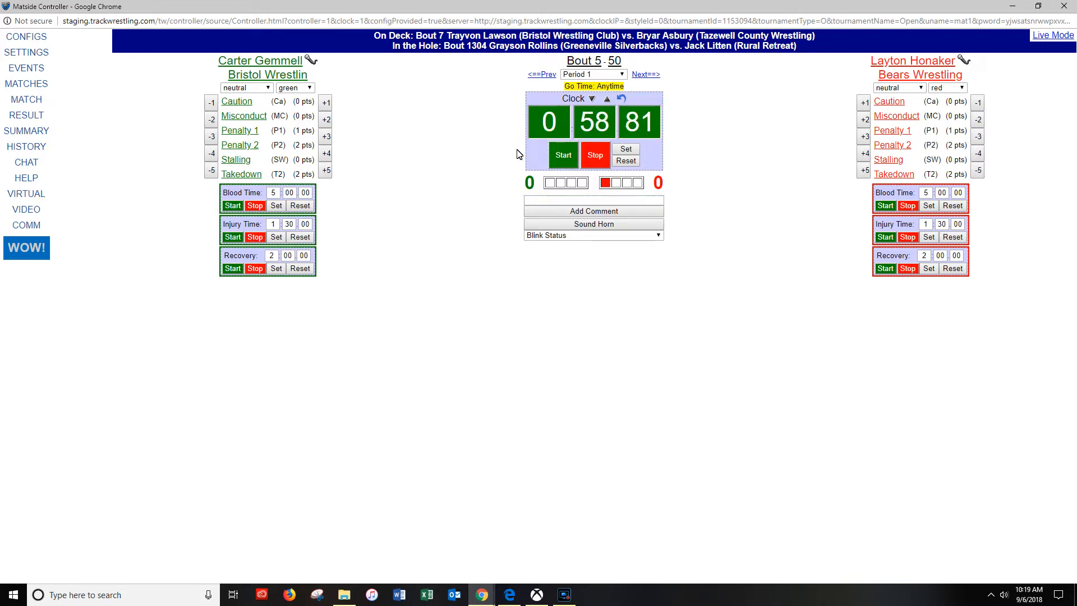
click(590, 157)
click(625, 163)
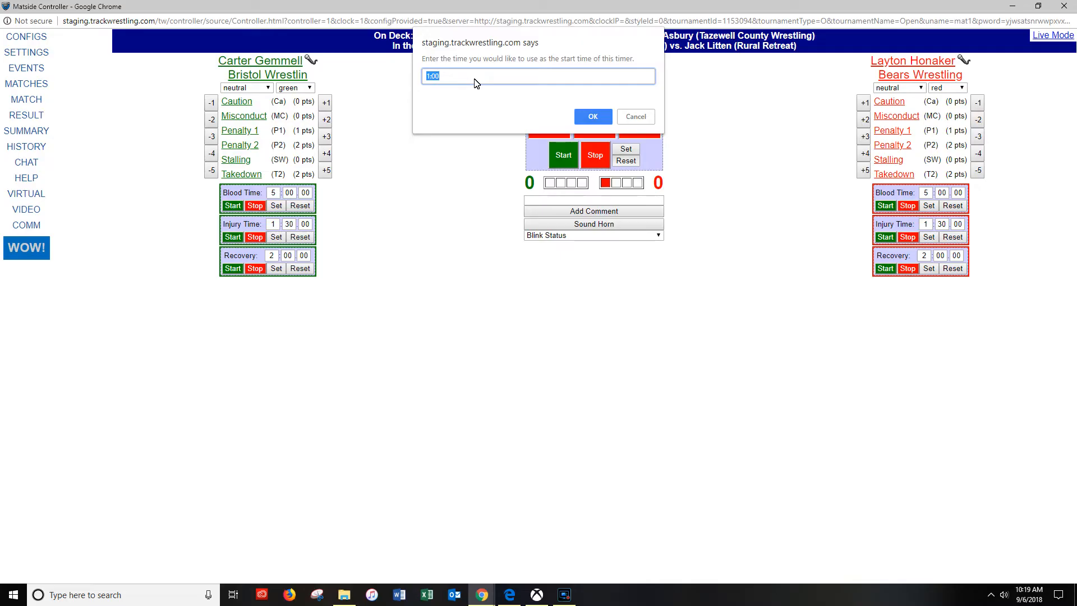
click(453, 79)
click(581, 115)
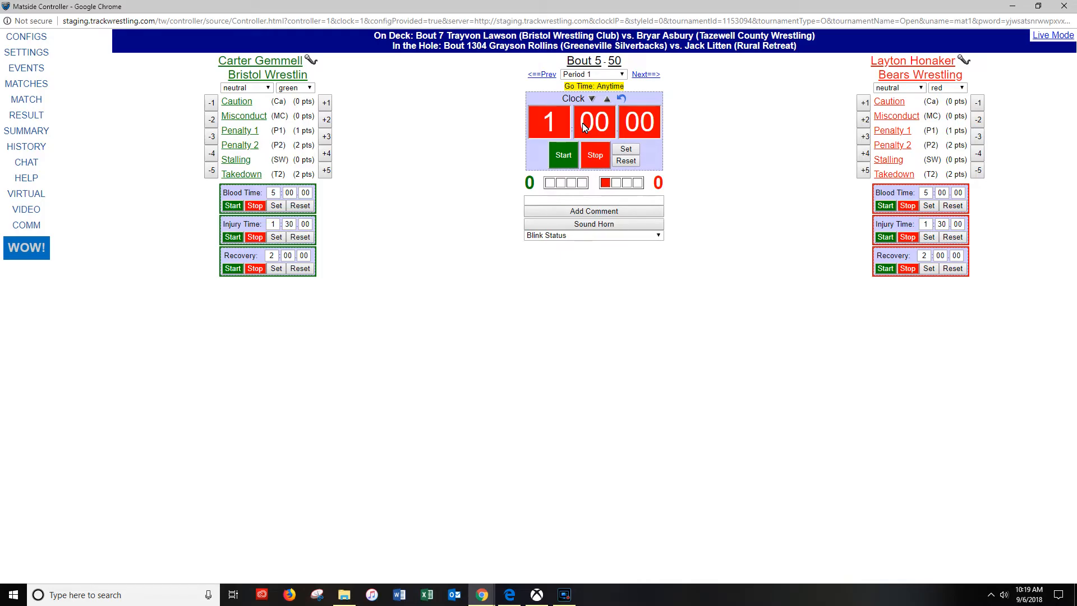
- Run and stop the match clock again, and set its time to 57 seconds
click(575, 154)
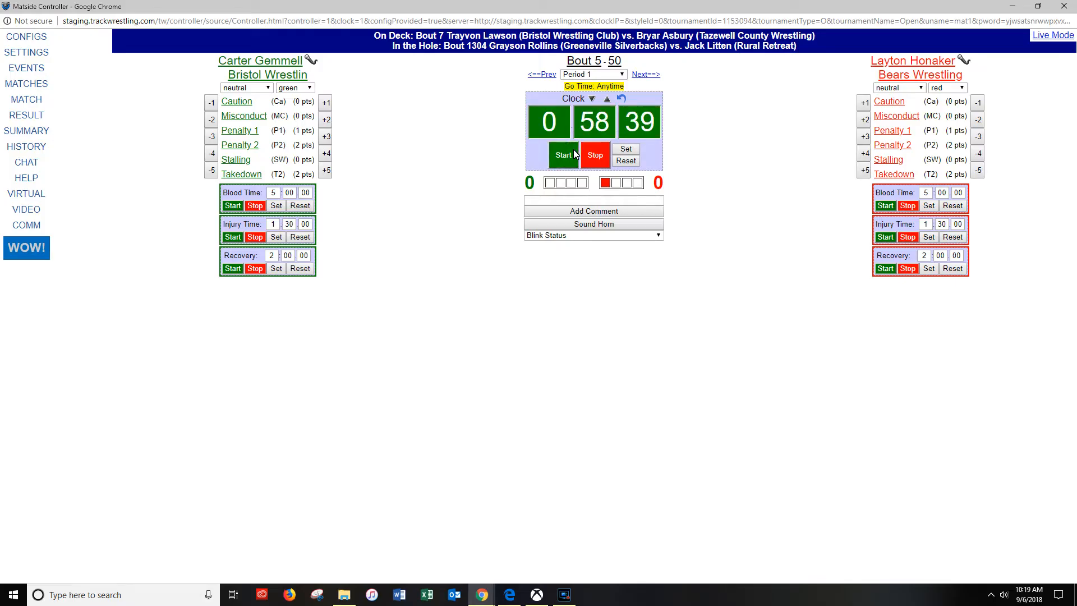
click(590, 160)
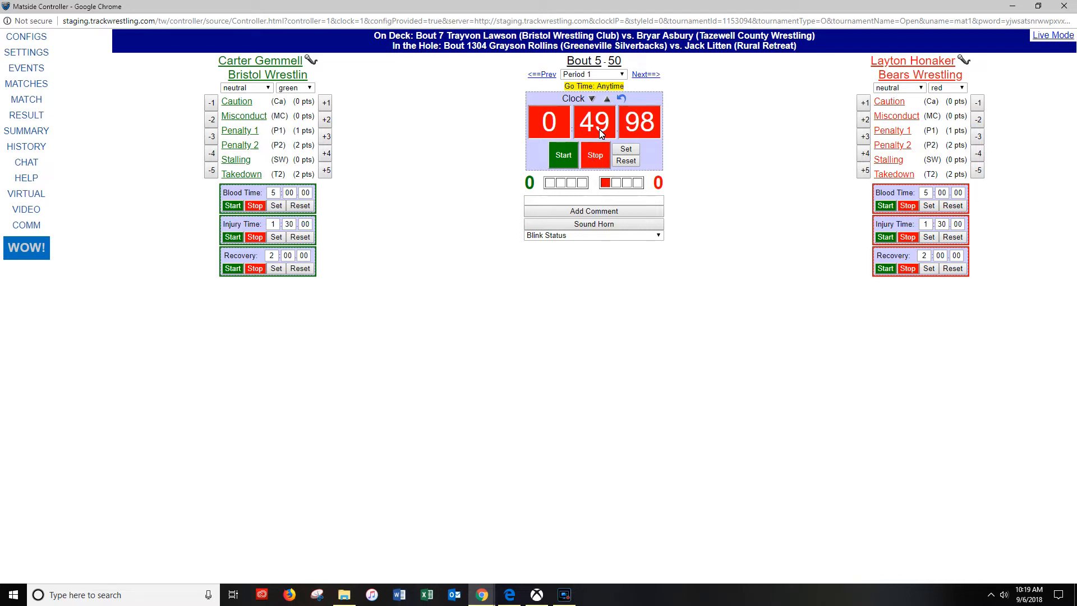
click(626, 149)
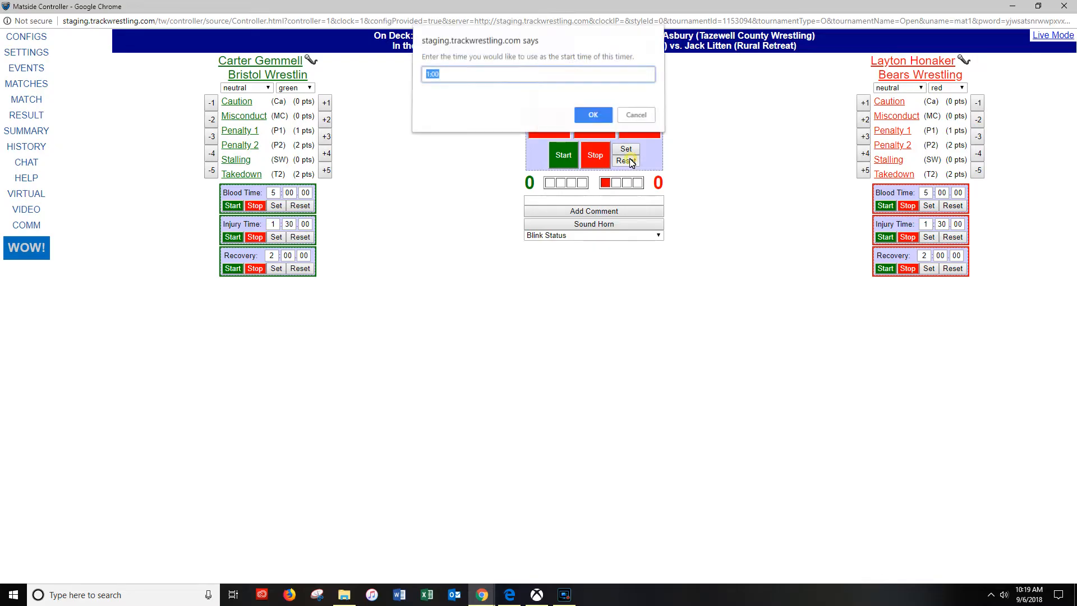
text(57)
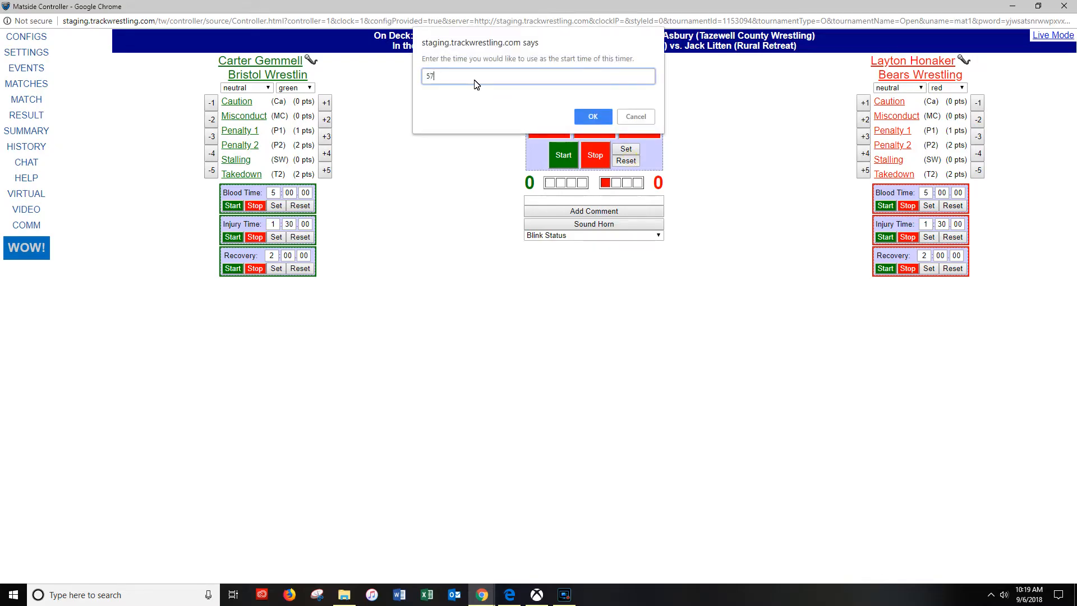
click(603, 119)
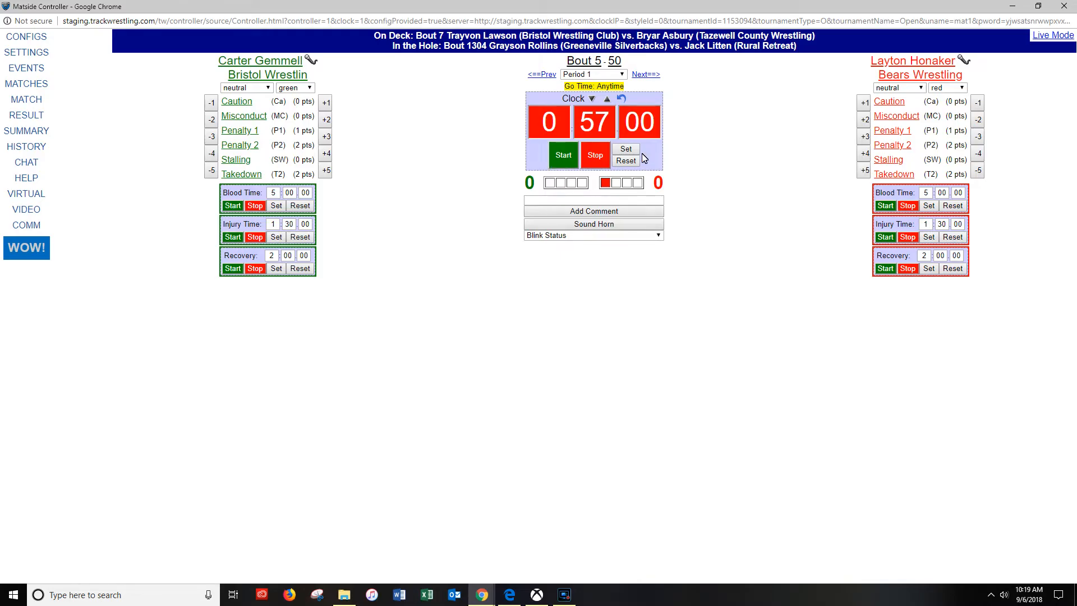
- Set the Period 1 match clock to 1:00
click(626, 152)
text(1:00)
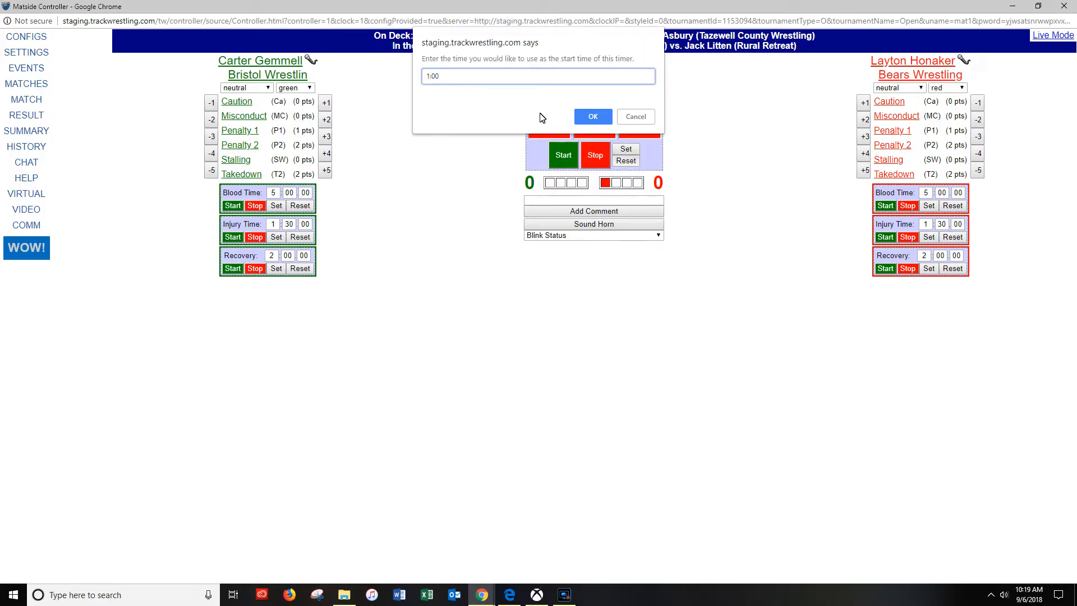
click(580, 115)
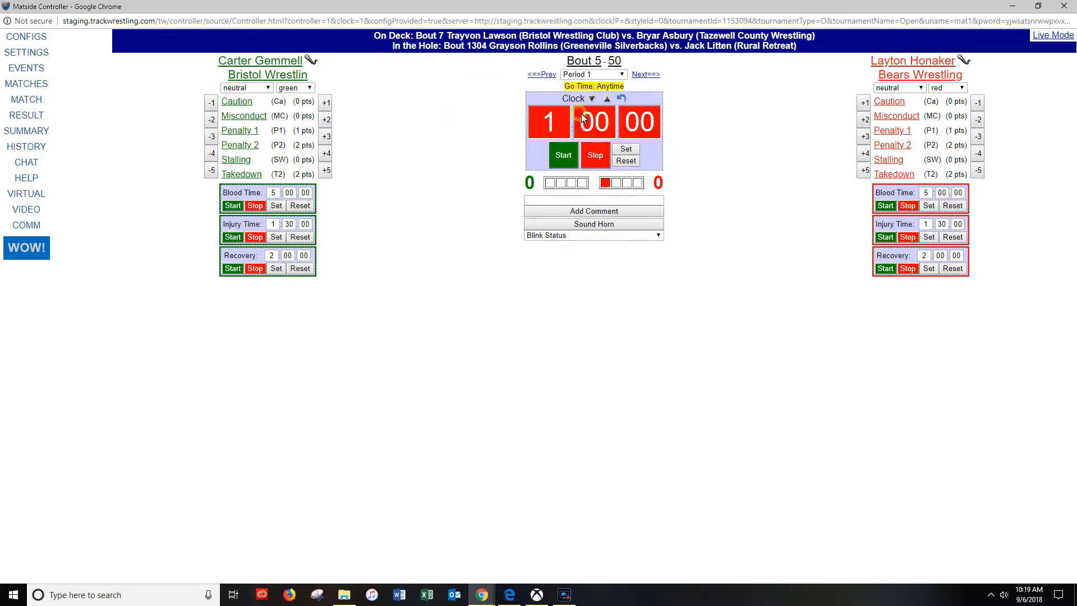
- Start the match clock, record a Takedown for the green wrestler and stop the clock
click(563, 155)
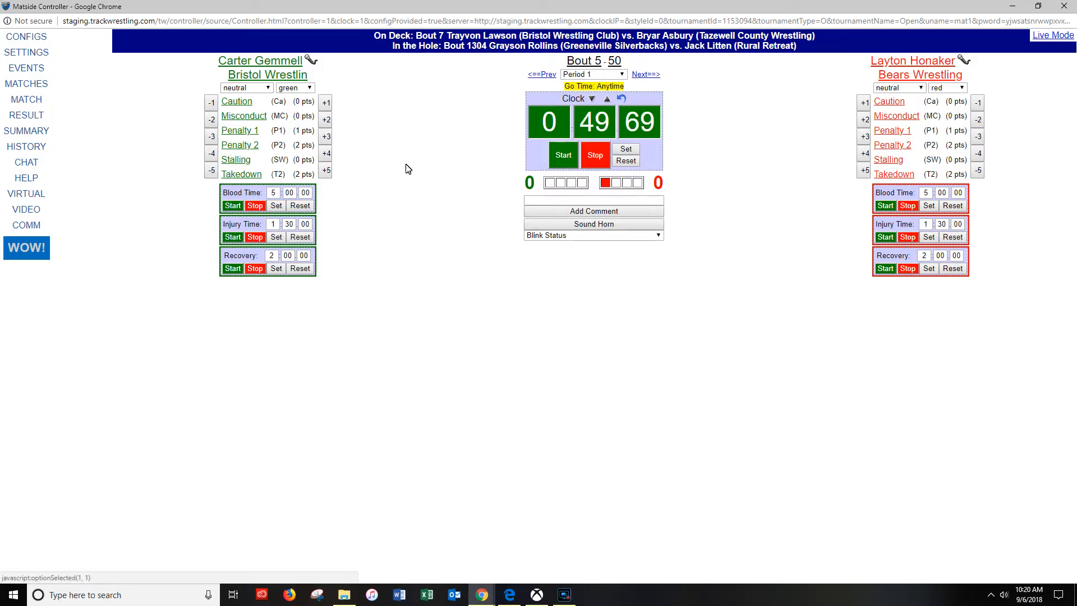
click(242, 175)
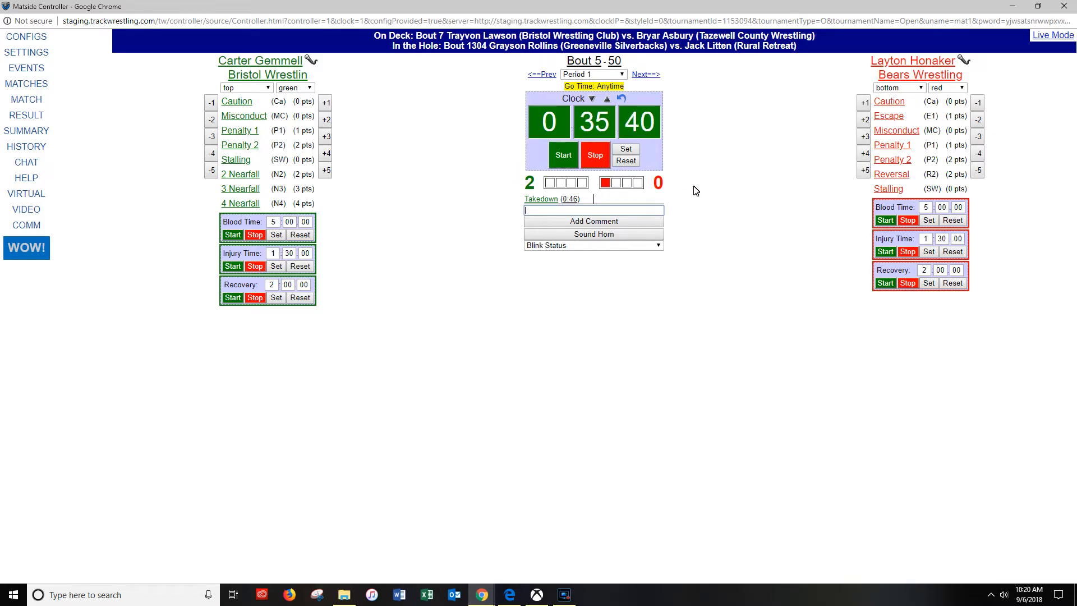
click(598, 163)
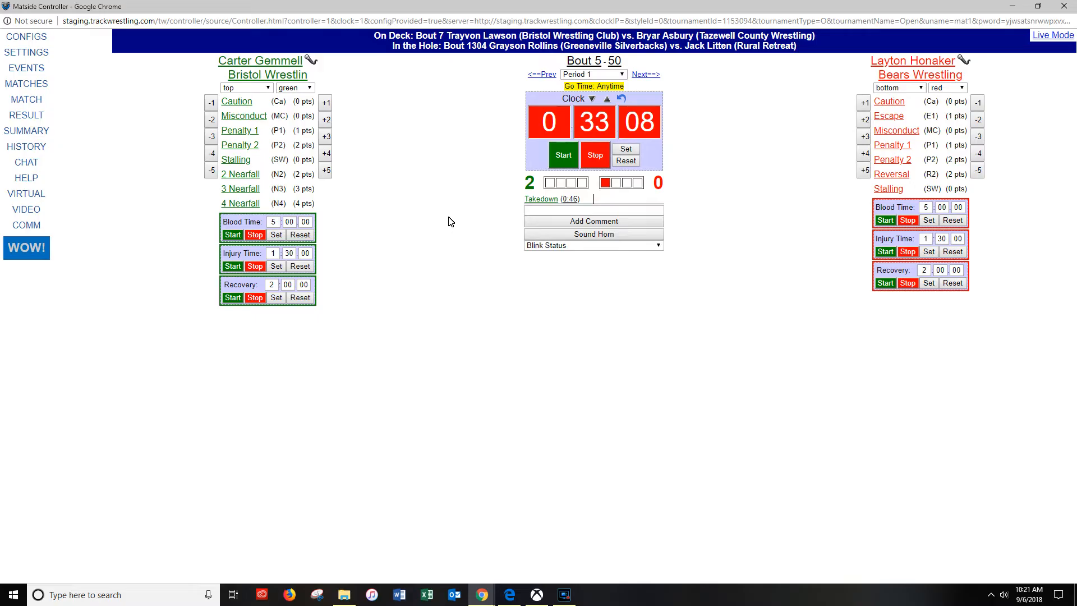
- With the clock running again, record a 3 Nearfall for green and an Escape for red, and stop the clock
click(559, 156)
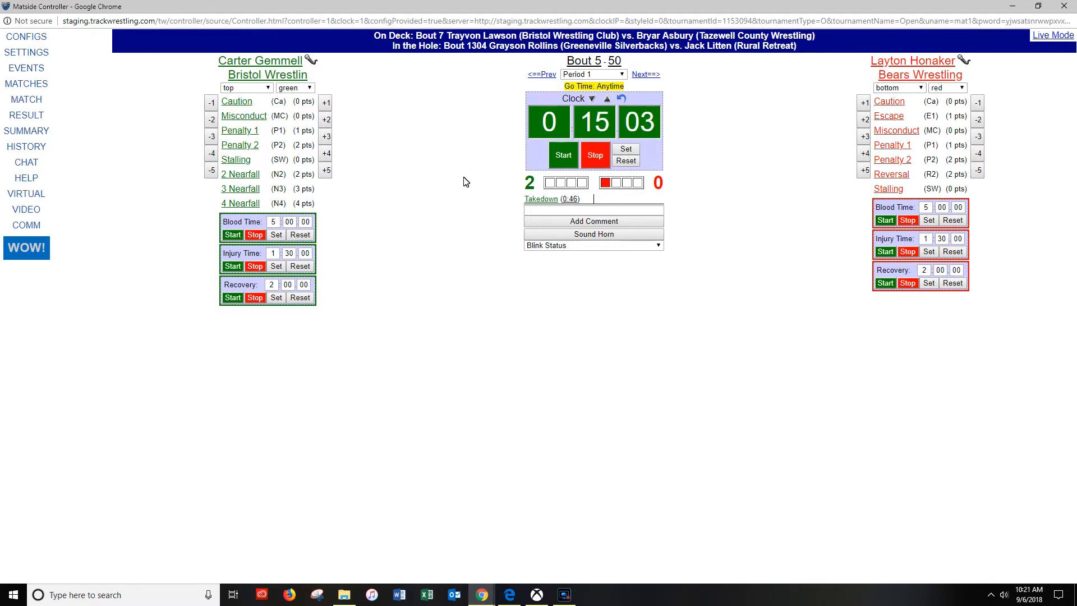
click(244, 193)
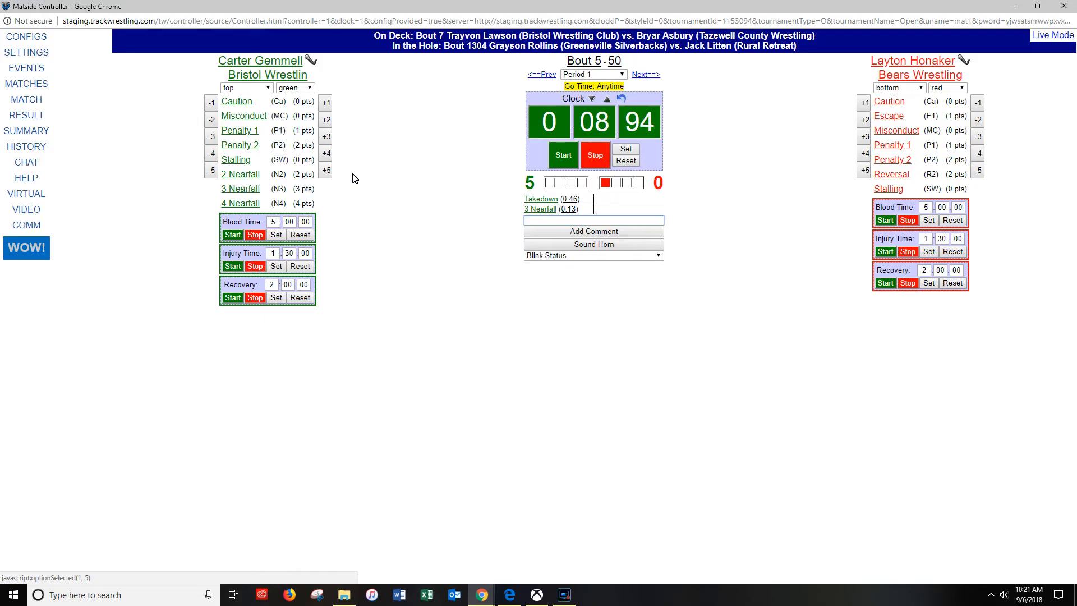
click(886, 116)
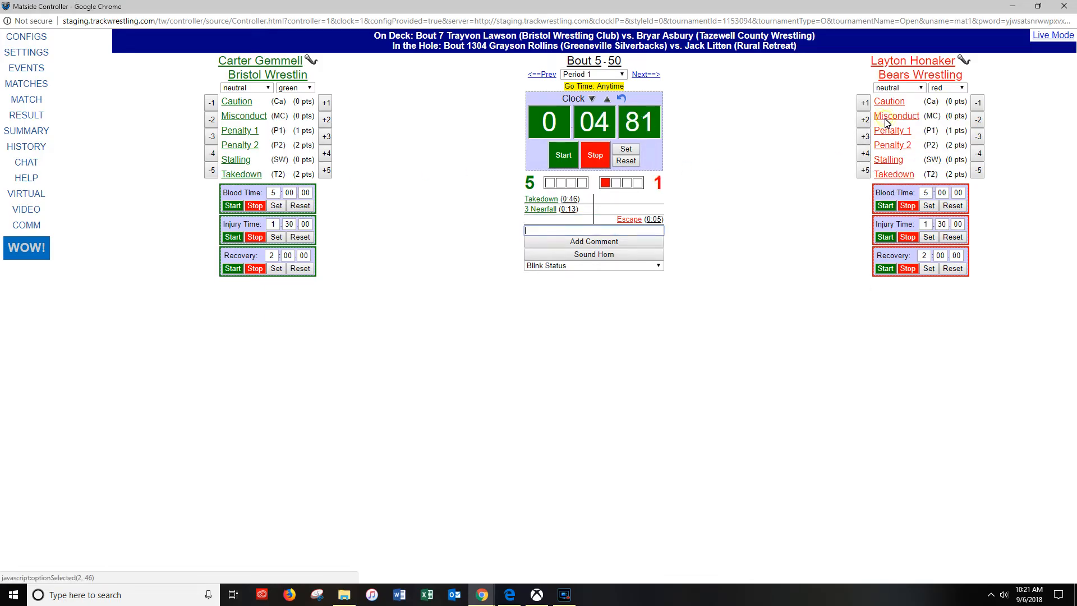
click(604, 162)
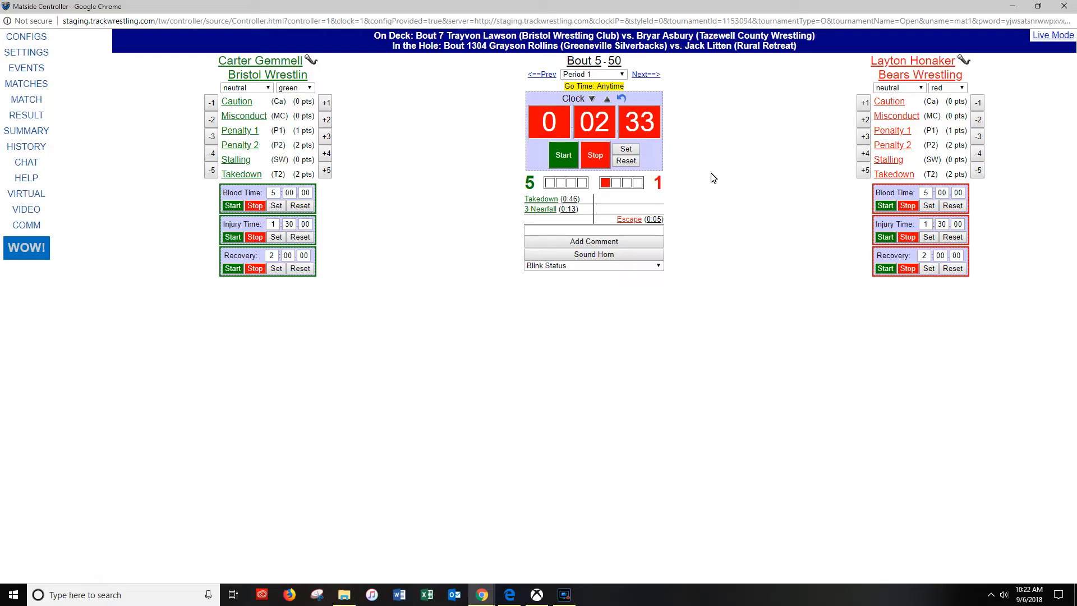
- Record a Caution for the red wrestler and restart the clock to run out Period 1
click(885, 108)
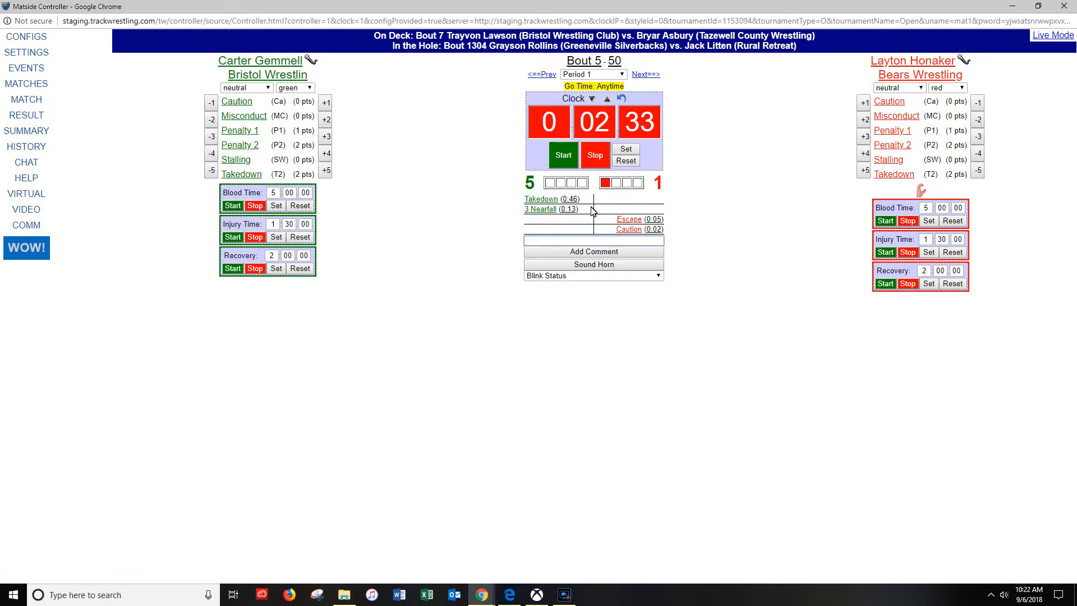
click(565, 157)
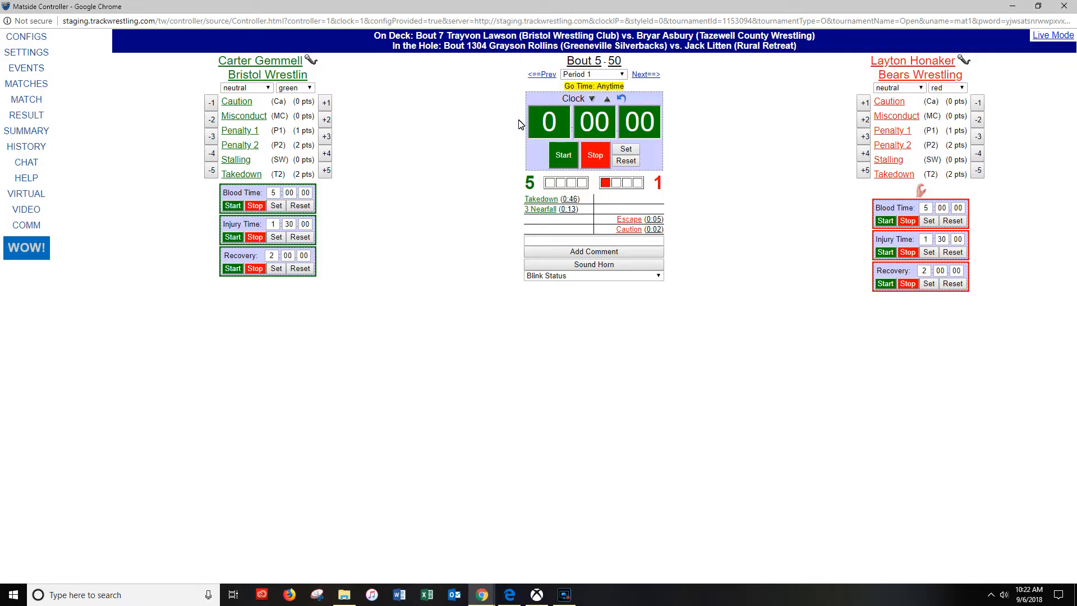
- Advance to Choice 1 and record Defer for the green wrestler and Bottom for the red wrestler
click(646, 75)
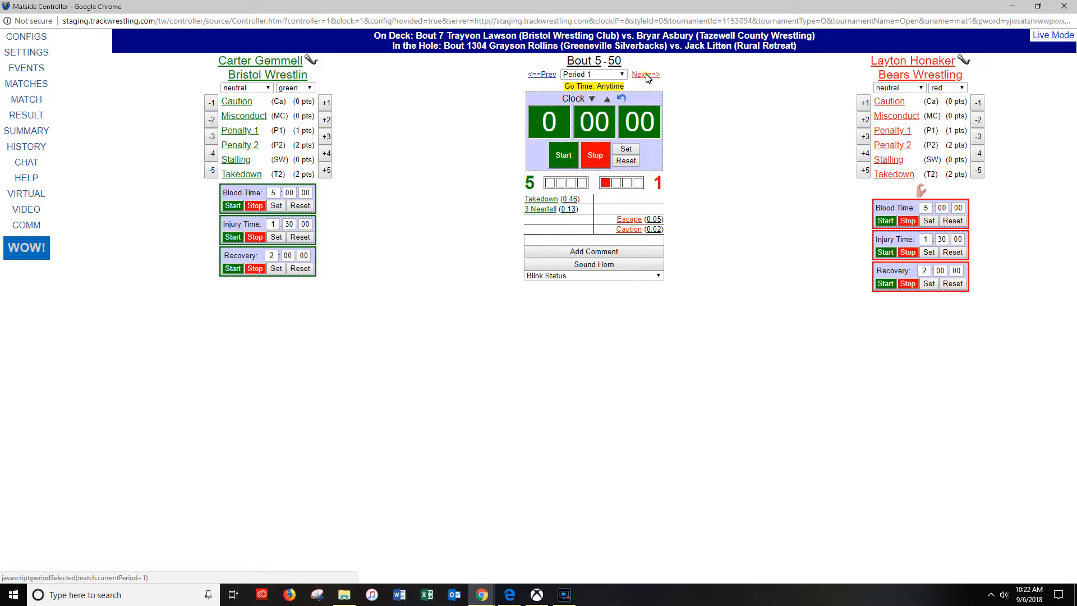
click(554, 120)
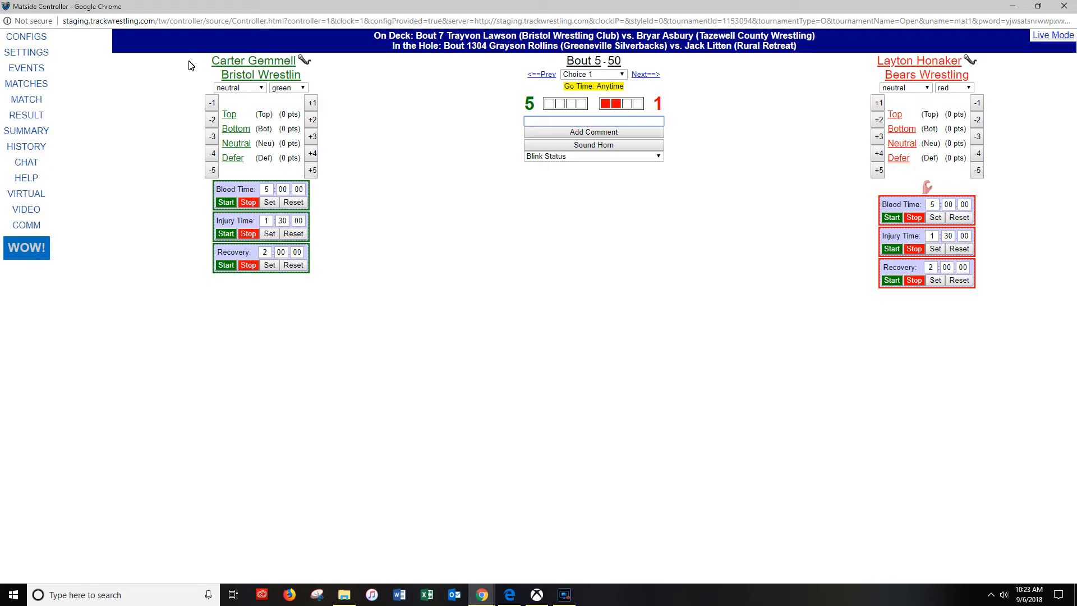
click(230, 159)
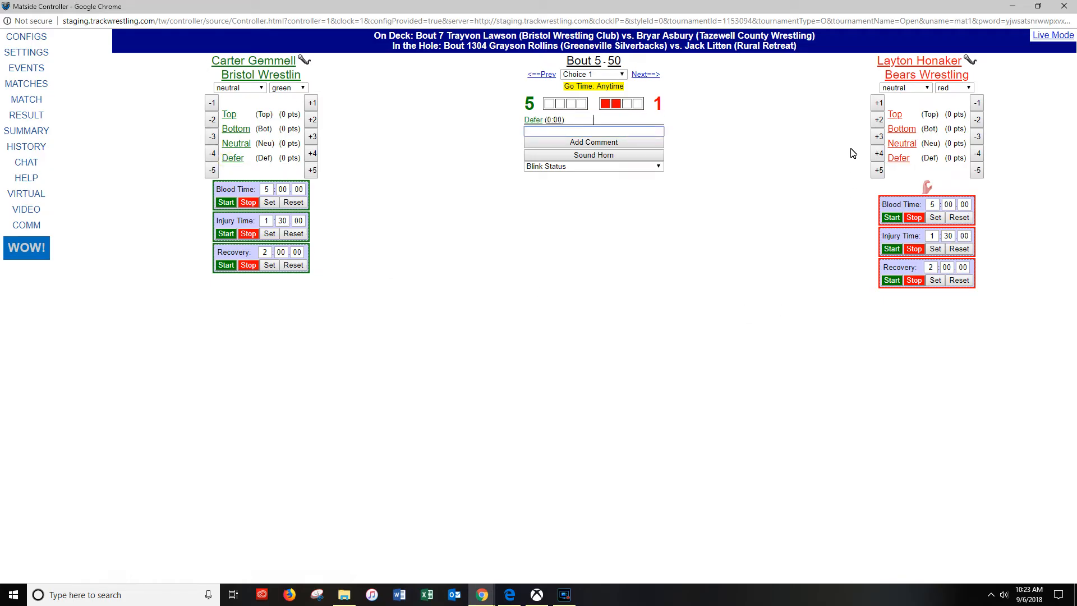
click(899, 132)
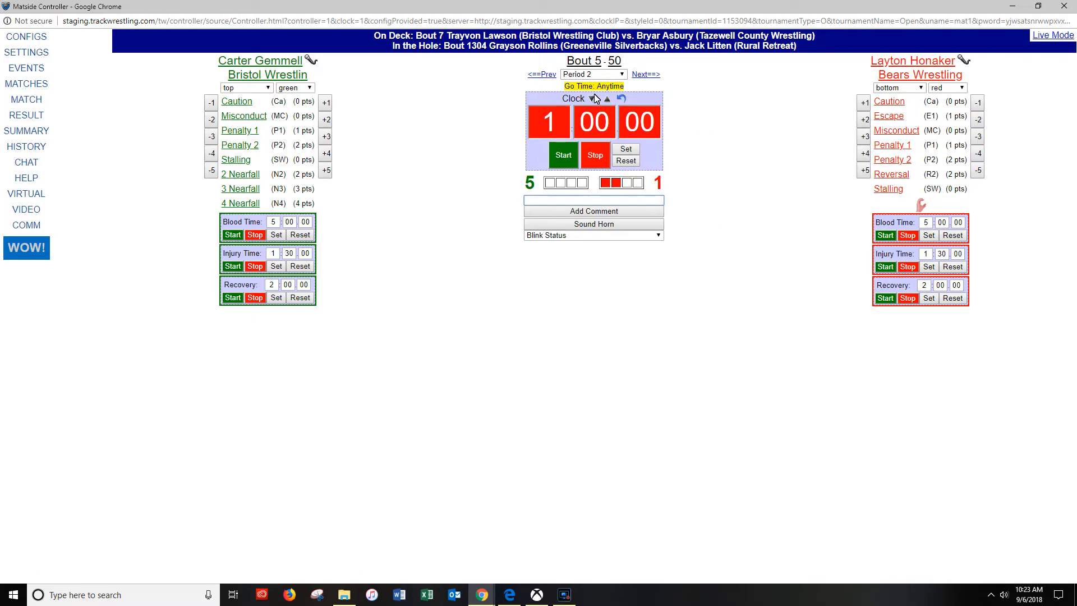
- Go back to Choice 1, change the red wrestler's Bottom entry to Top, check the corrected entry and return to Period 2
click(621, 75)
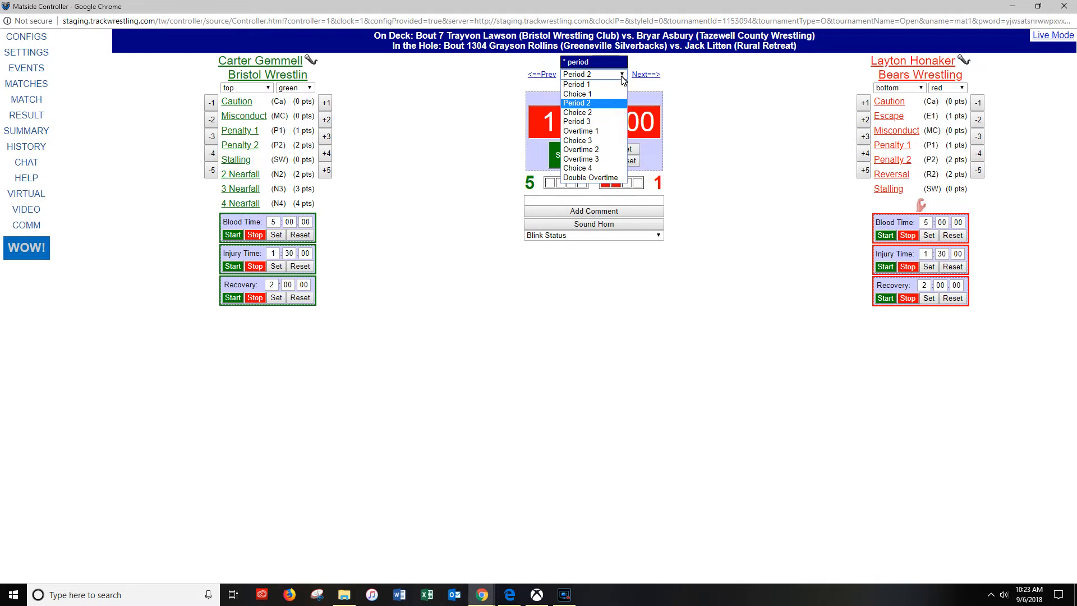
click(643, 69)
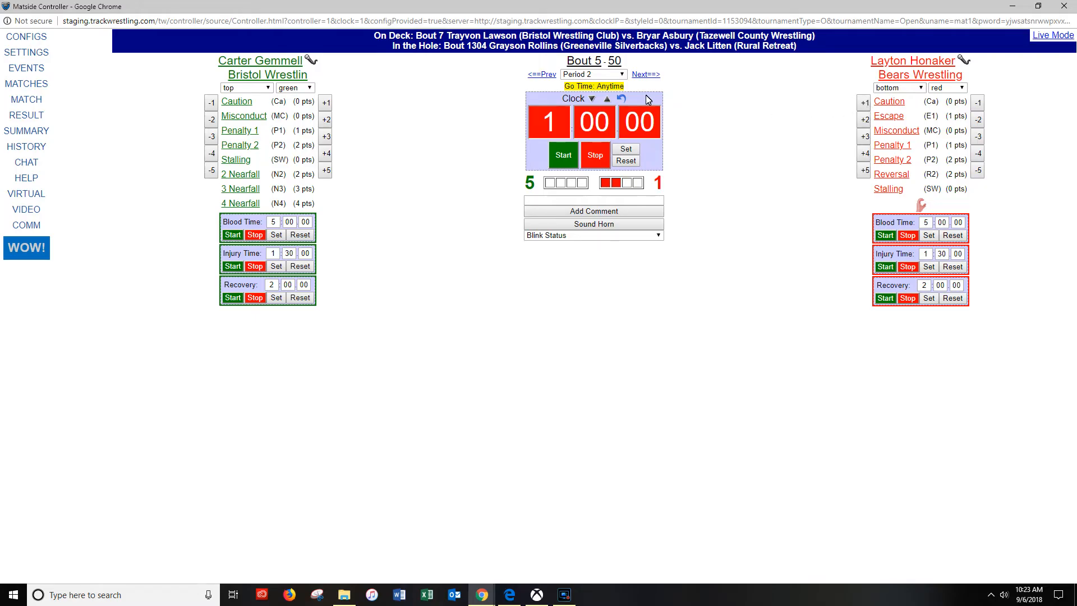
click(625, 75)
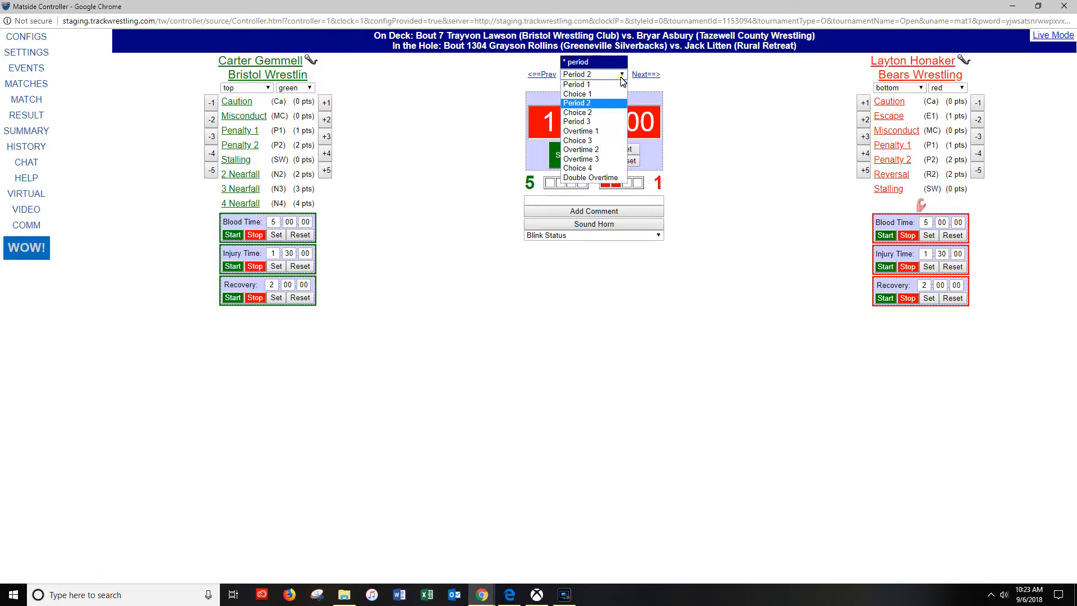
click(615, 94)
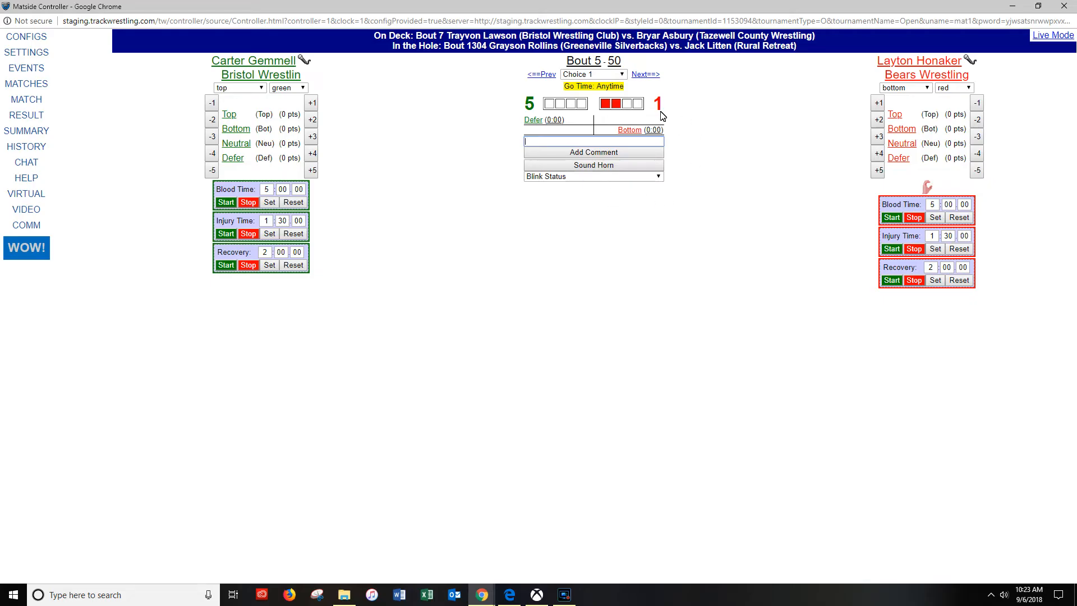
click(631, 130)
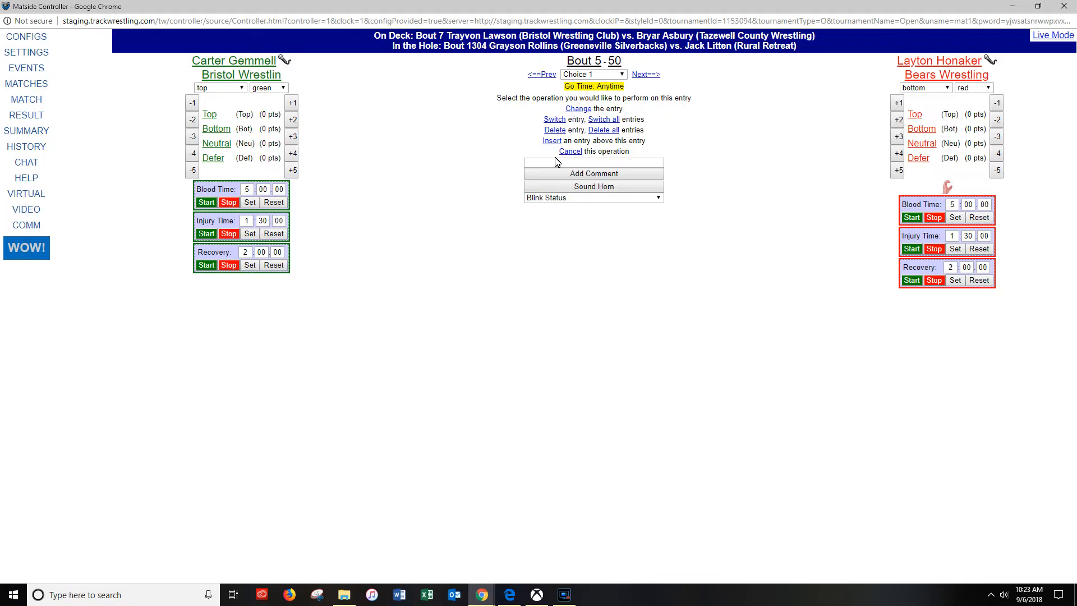
click(578, 109)
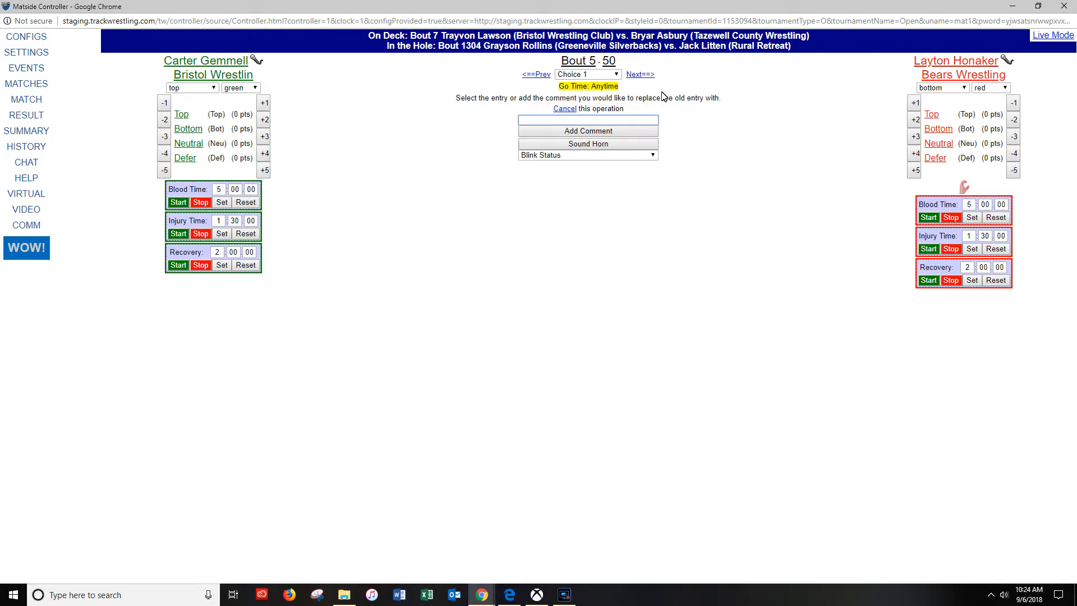
click(931, 116)
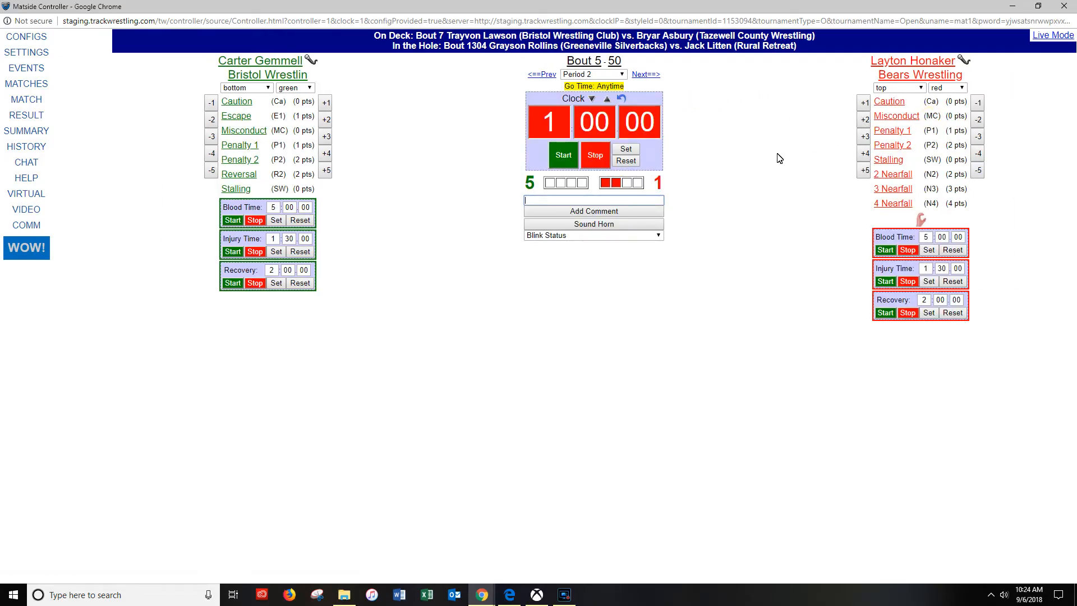
click(548, 75)
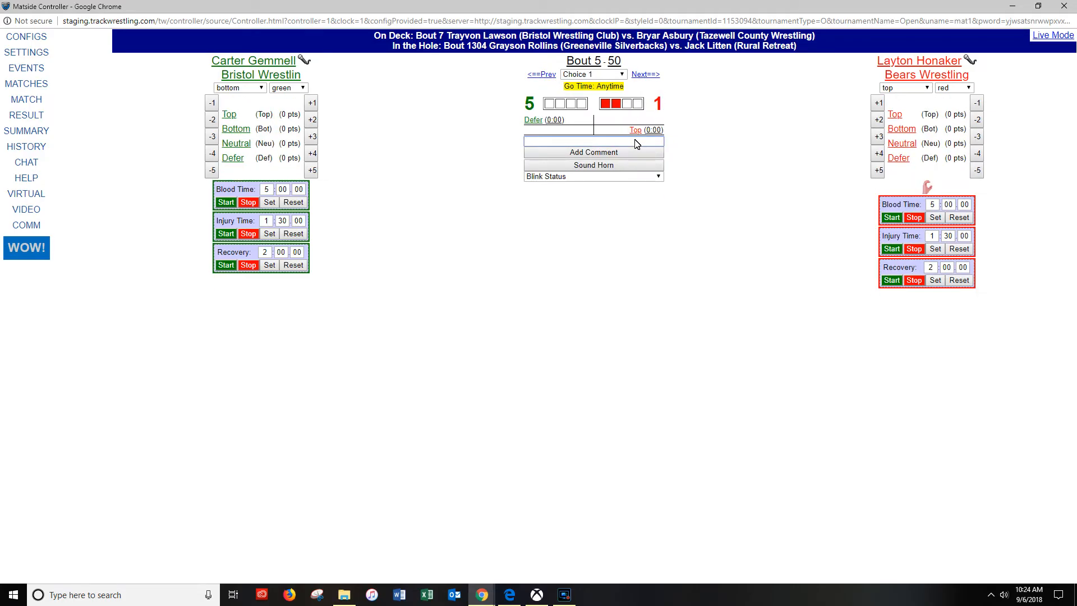
click(646, 75)
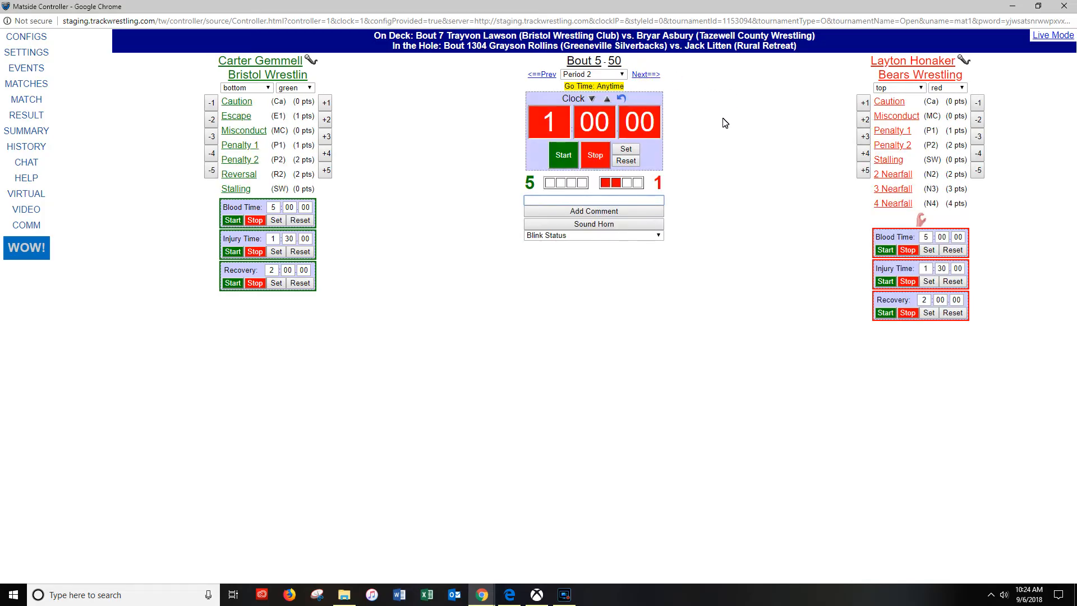
- Start the Period 2 clock, record a Reversal for the green wrestler and stop the clock
click(567, 155)
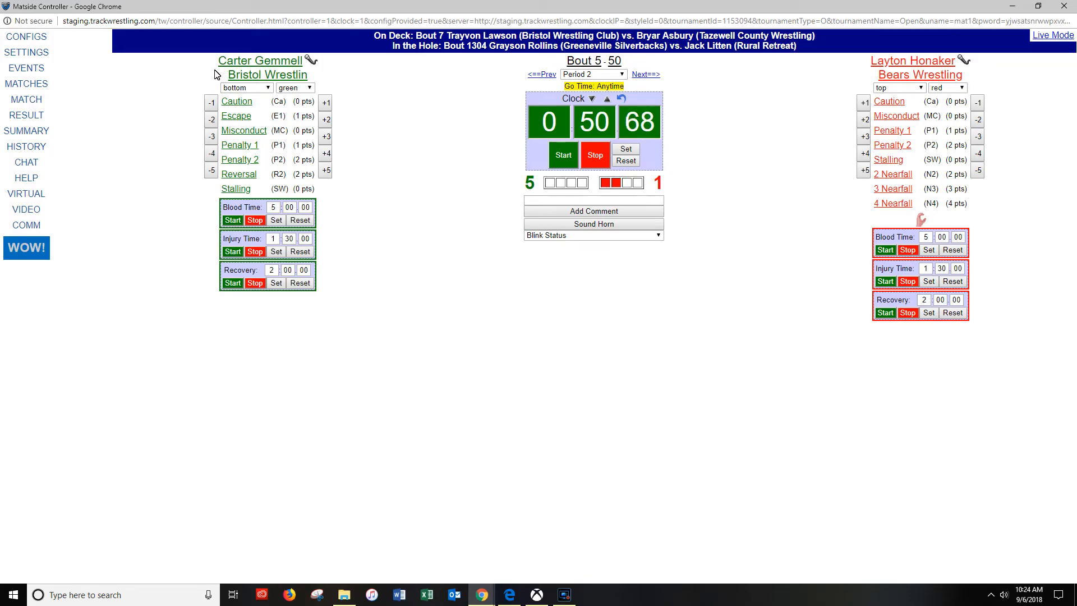
click(239, 175)
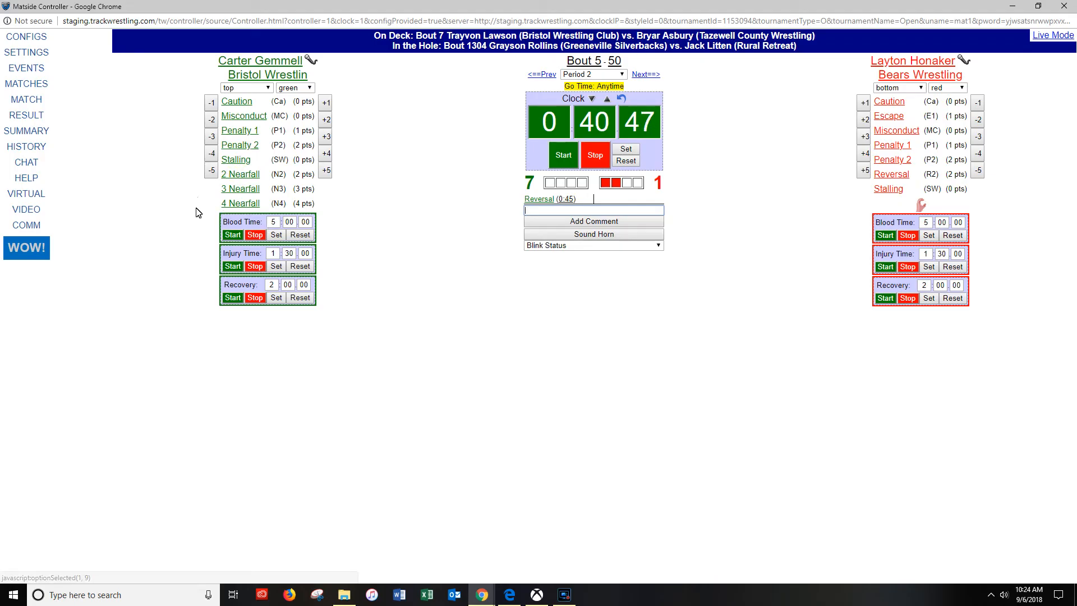
click(598, 163)
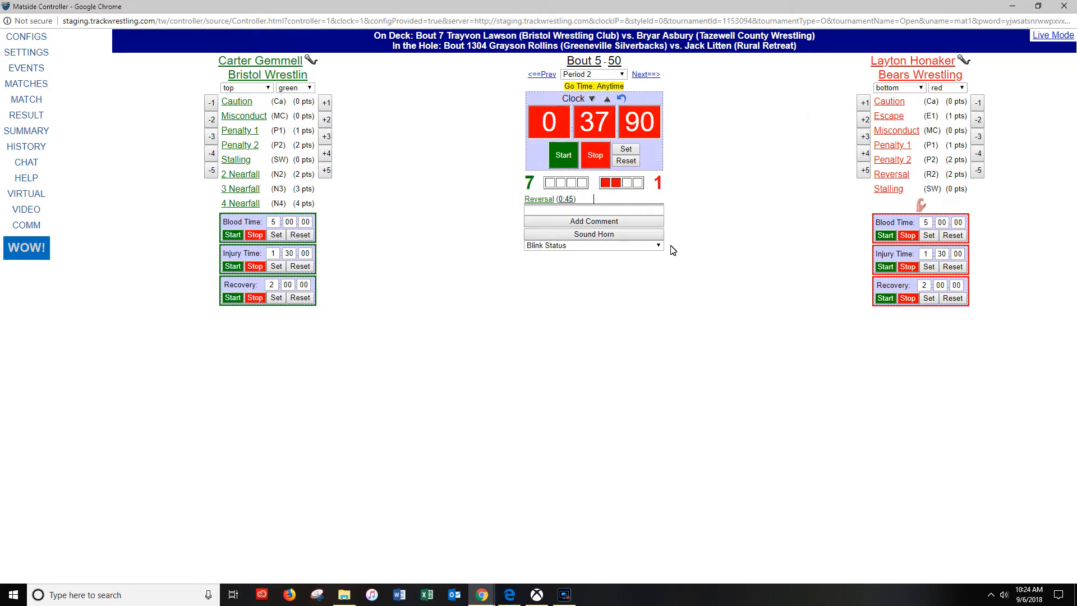
- Run and stop the red wrestler's blood time, and restart the match clock
click(884, 235)
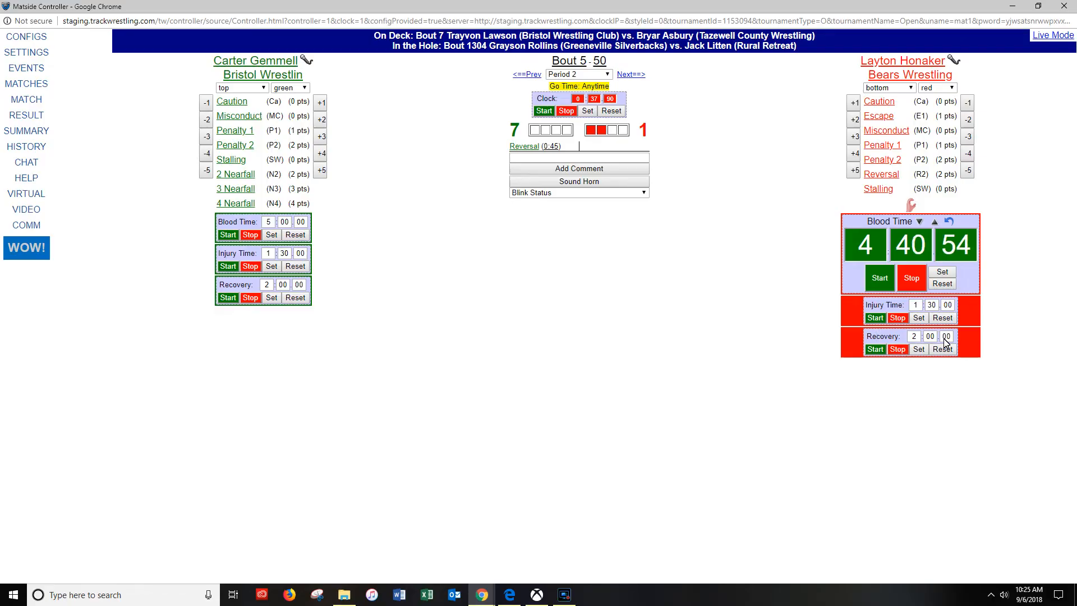
click(916, 285)
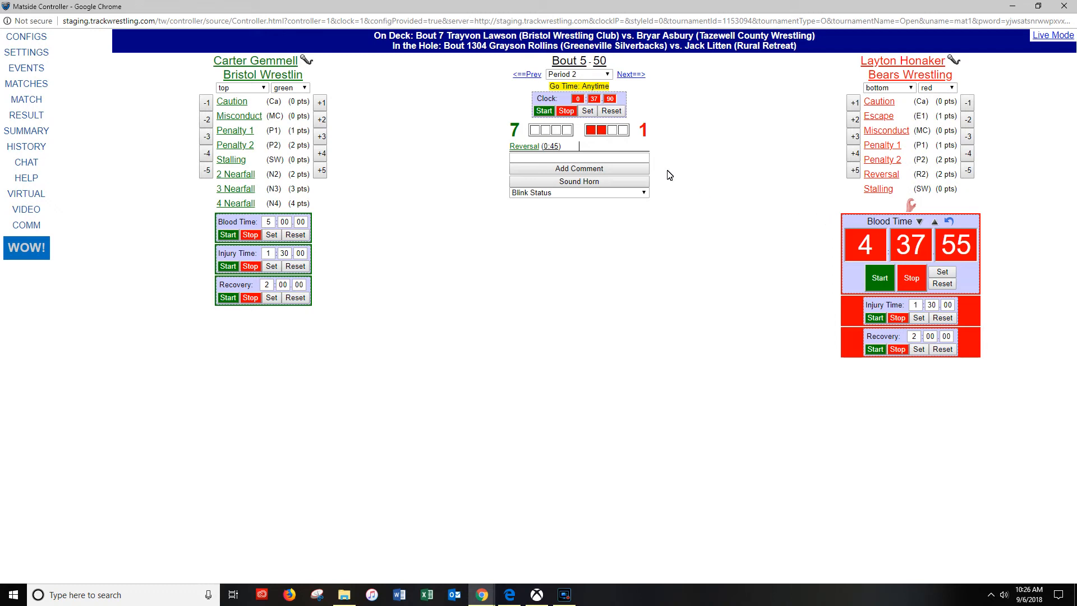
click(543, 111)
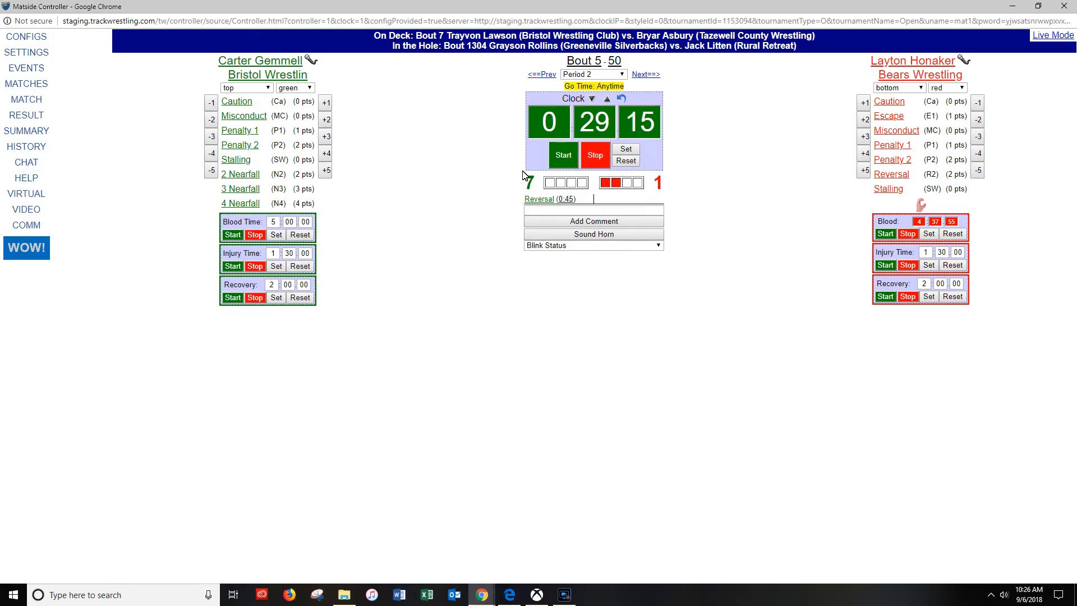
- Stop the match clock and record two Cautions for the red wrestler
click(589, 166)
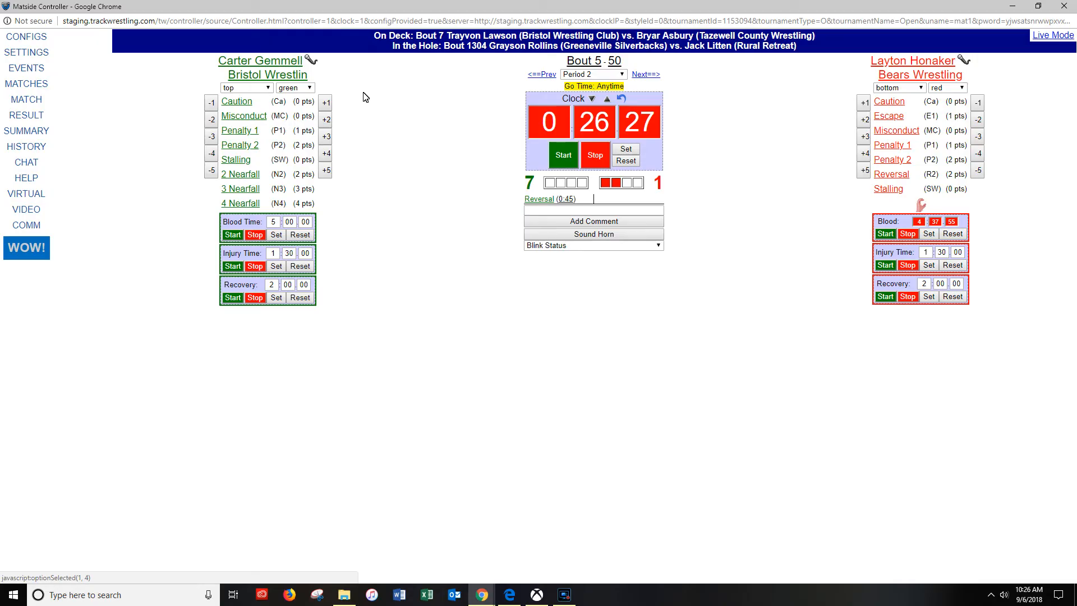
click(879, 107)
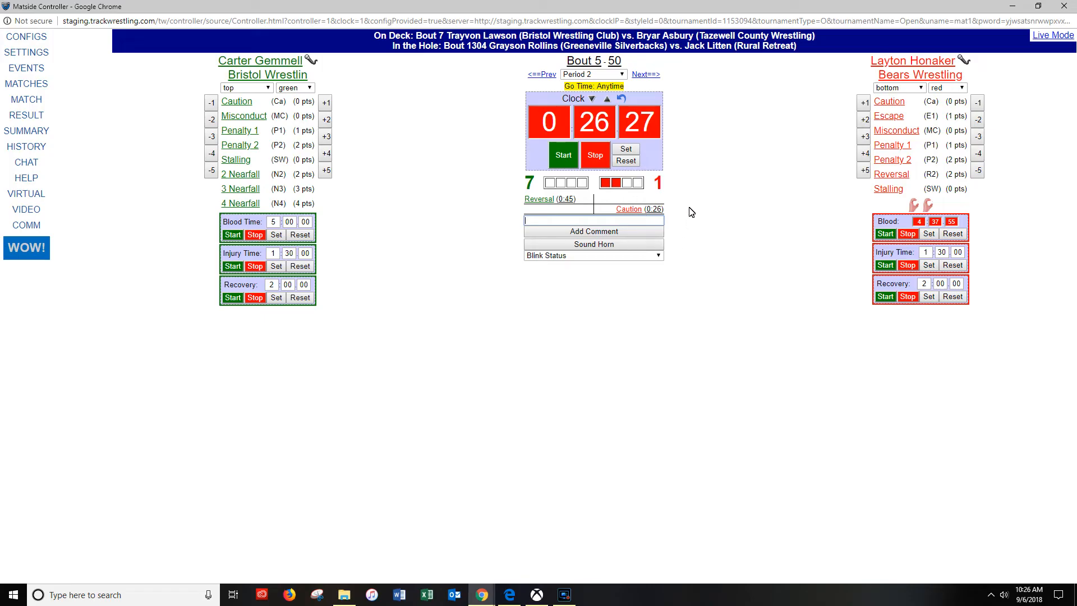
click(886, 104)
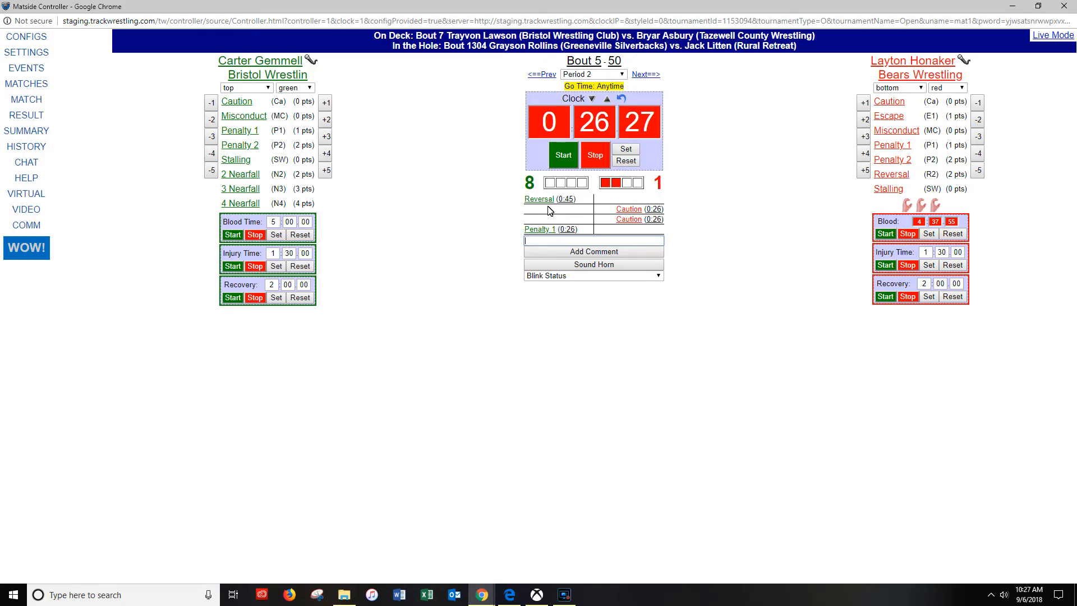
- Run and stop the match clock, set its time to 0:23 and start it again
click(562, 163)
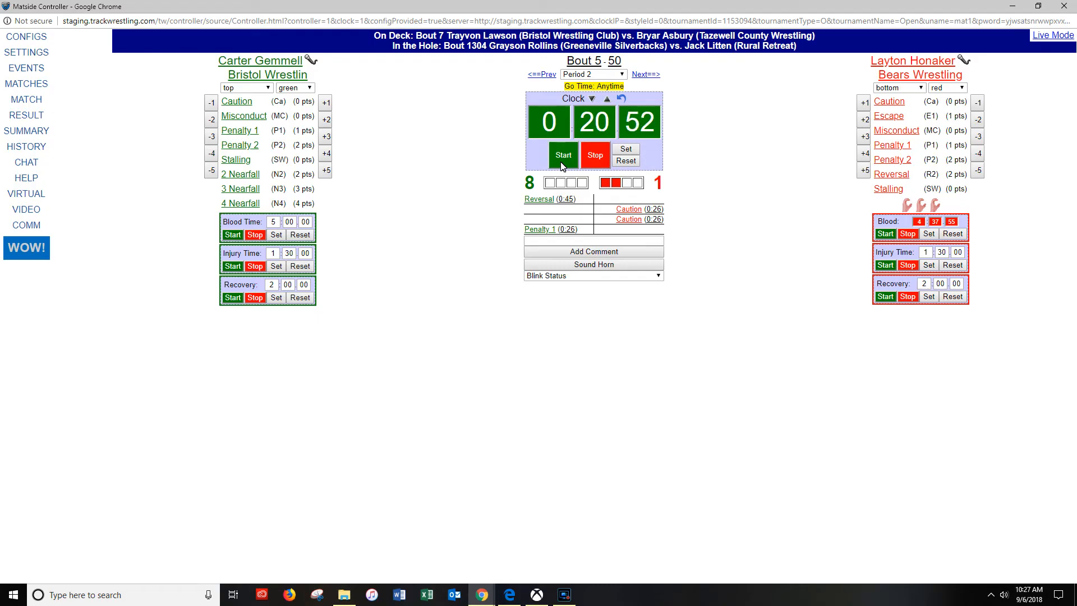
click(596, 157)
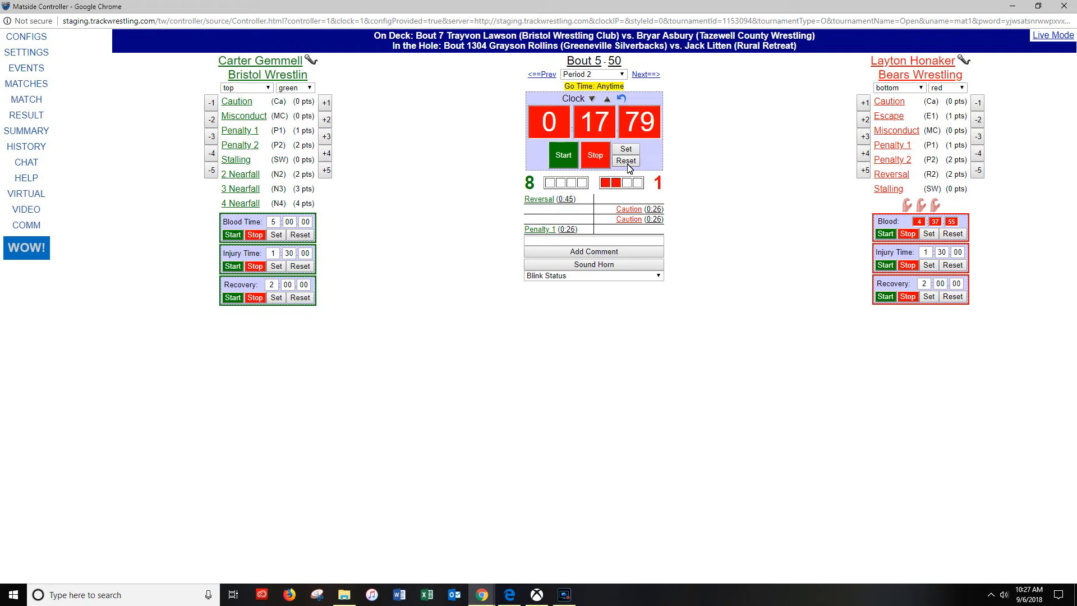
click(618, 150)
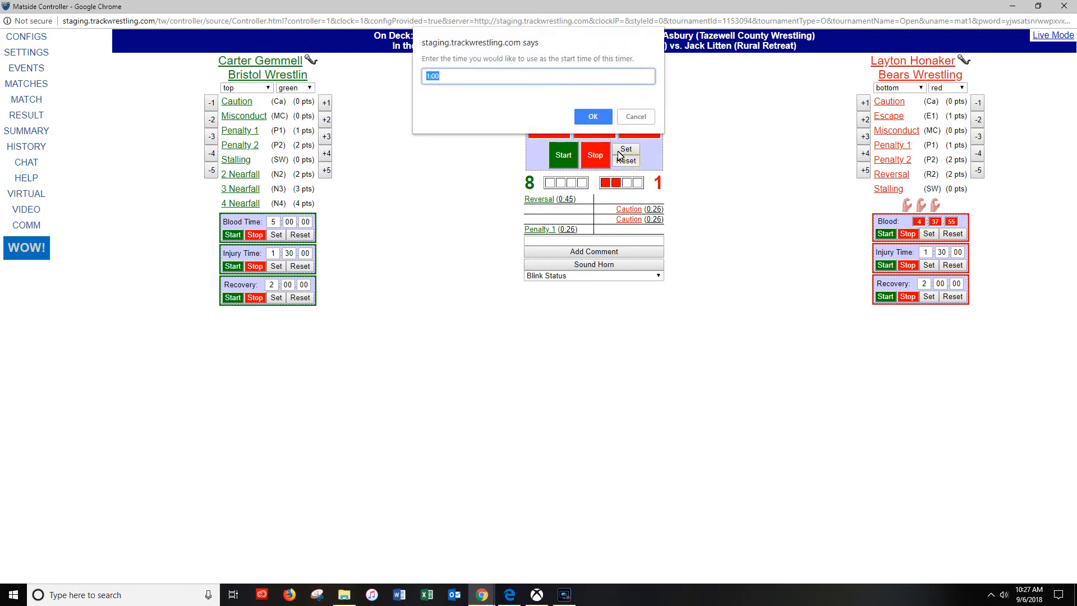
text(23)
click(591, 115)
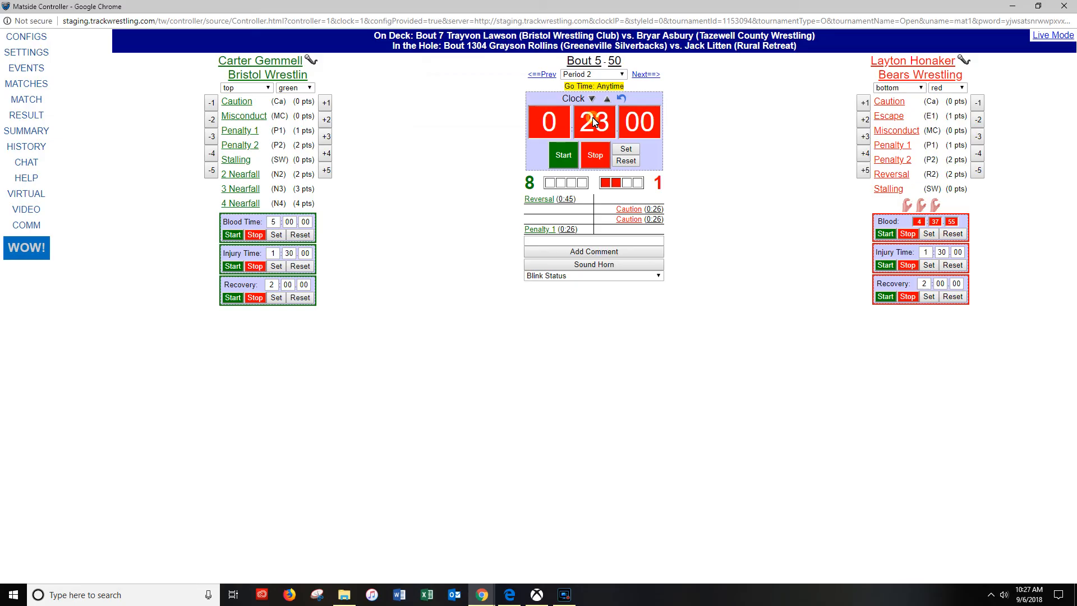
click(565, 154)
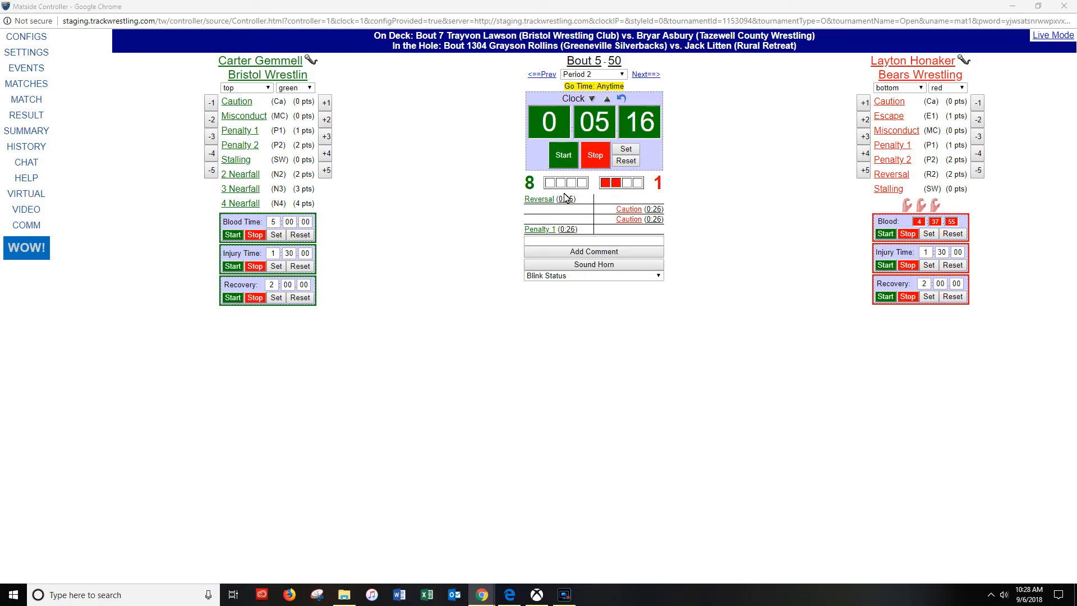
- Stop the match clock, review the bout summary by period and return to the match
click(599, 163)
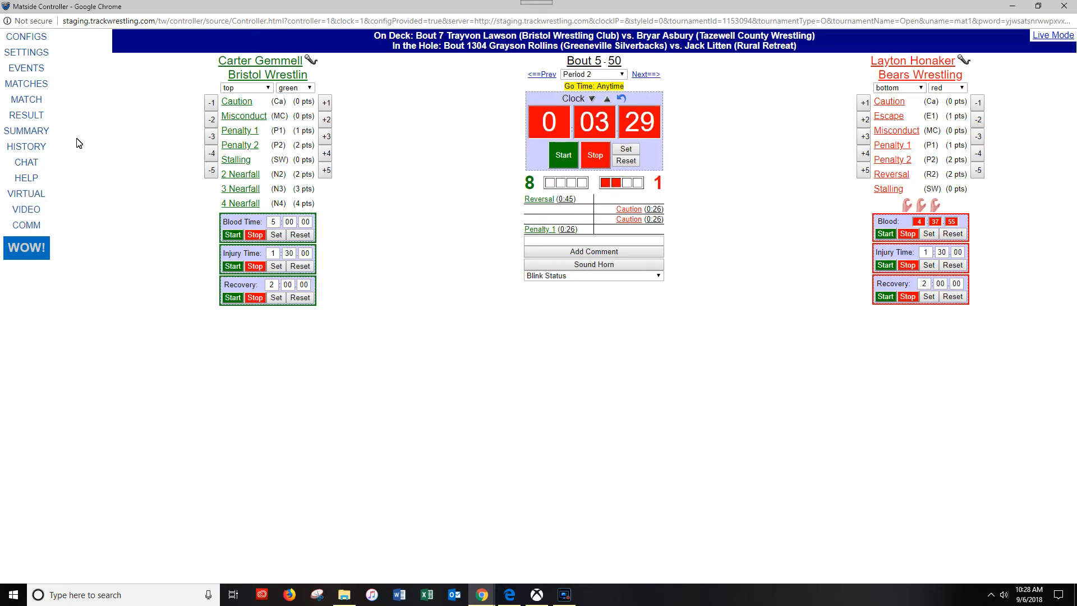
click(22, 137)
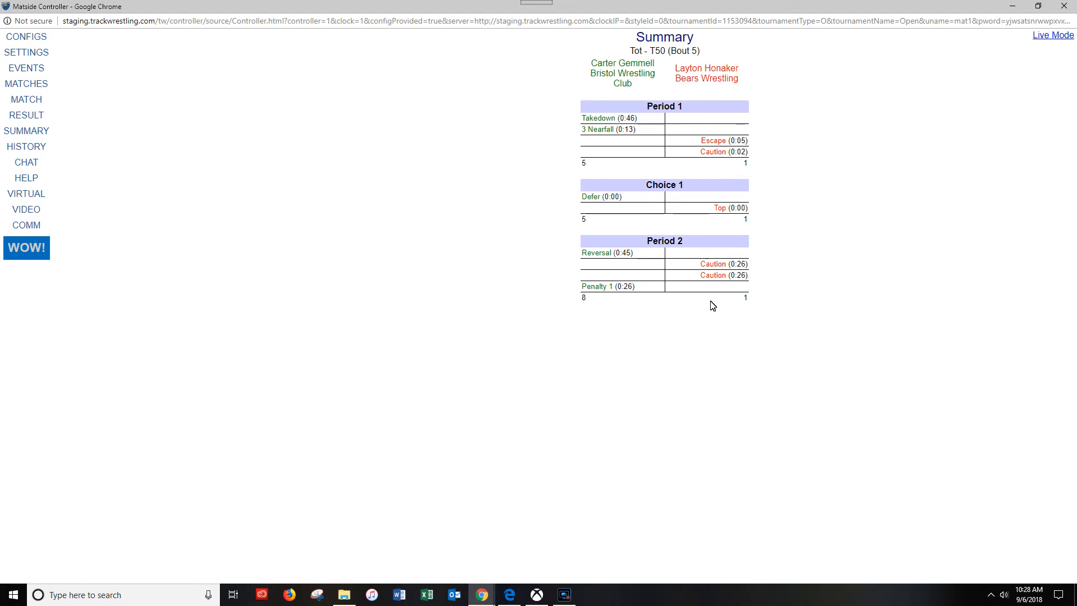
click(33, 100)
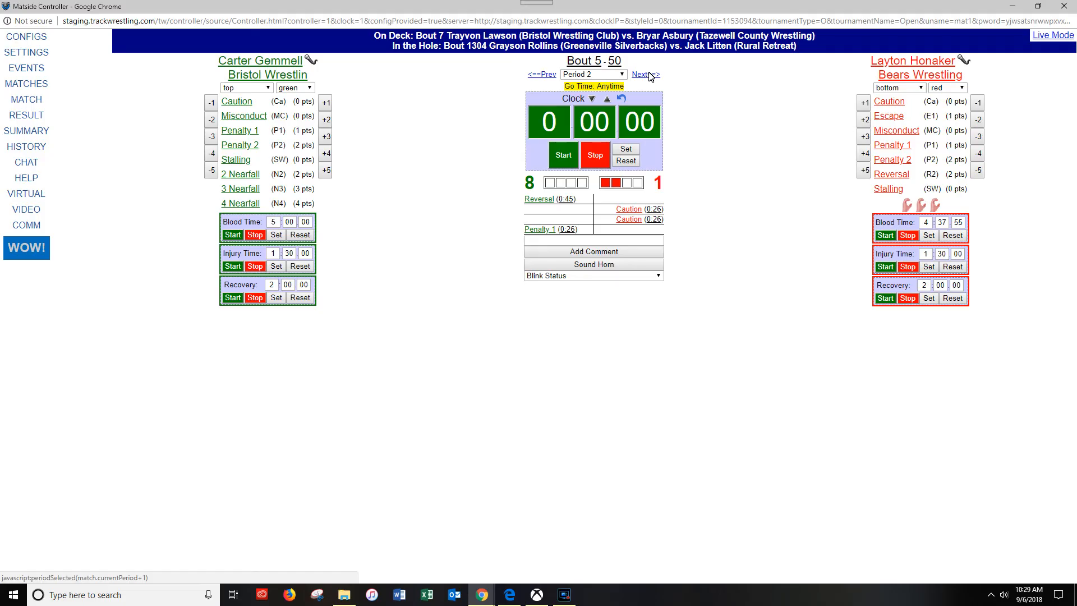
- Advance from Period 2 to Choice 2 and record Bottom for the green wrestler
click(648, 74)
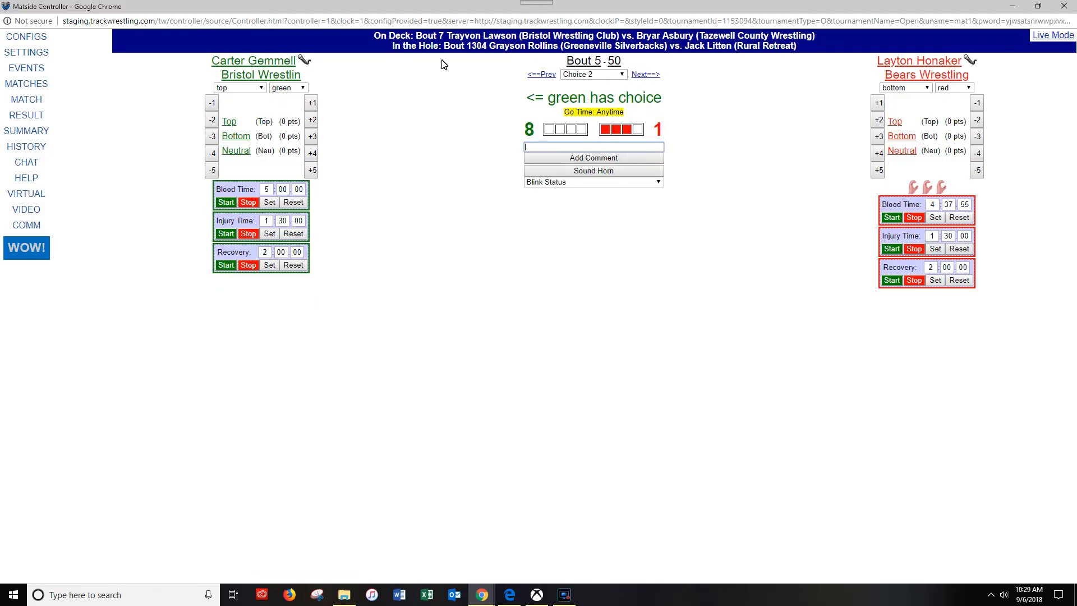
mouse_move(554, 101)
mouse_down()
mouse_move(656, 102)
mouse_move(548, 101)
mouse_up()
click(657, 100)
click(625, 100)
click(242, 137)
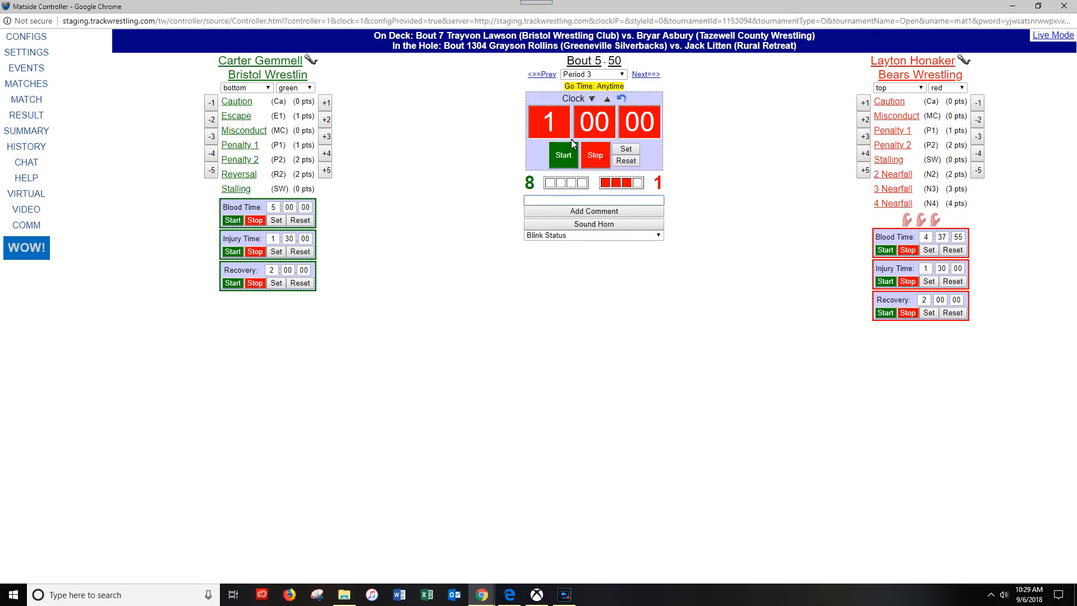
- Start the Period 3 clock, record a Reversal for the green wrestler and stop the clock
click(563, 161)
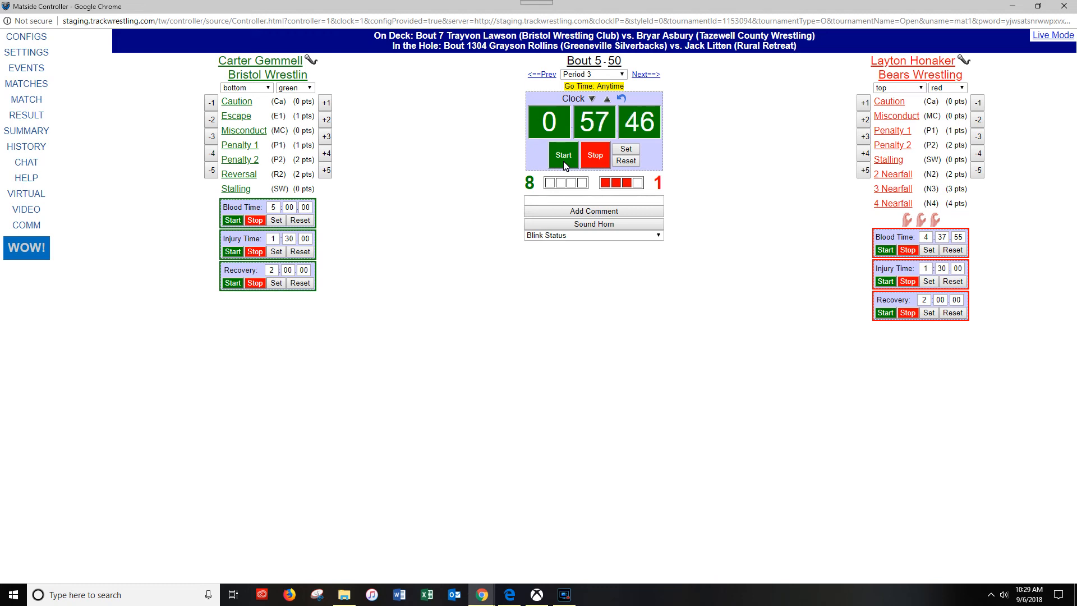
click(247, 174)
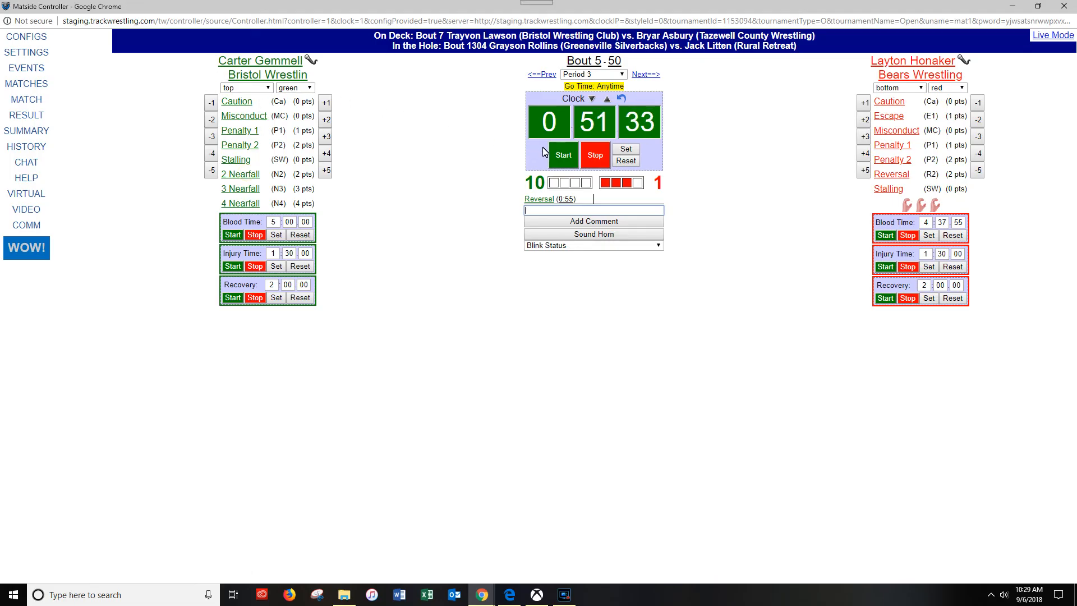
click(598, 164)
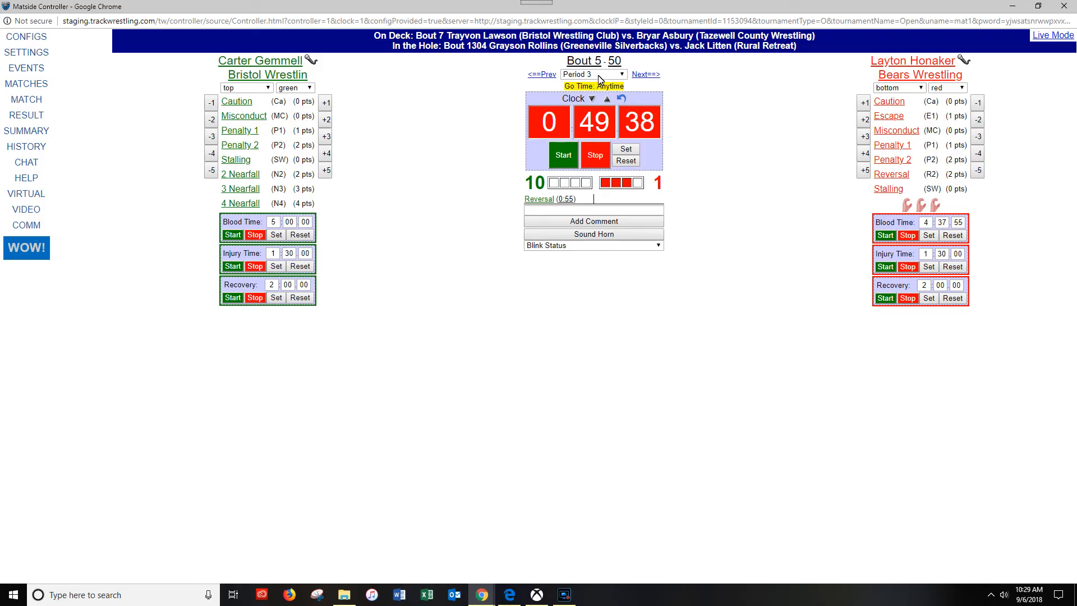
- Save the Bout 5 result as a Fall at 1:34 for the green wrestler with a 10–1 score, and open Bout 7
click(26, 115)
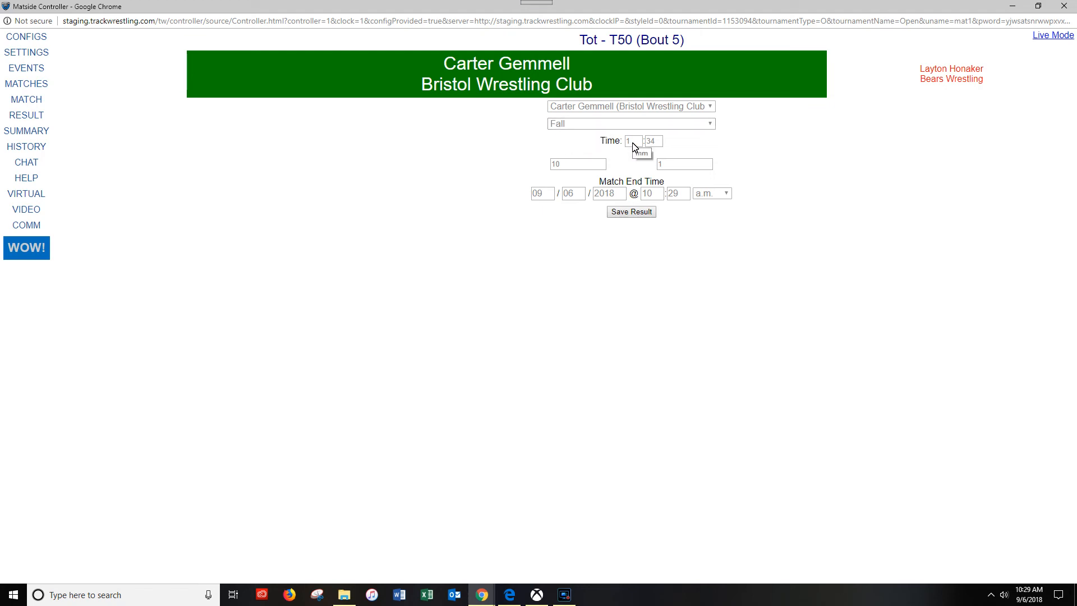
click(627, 214)
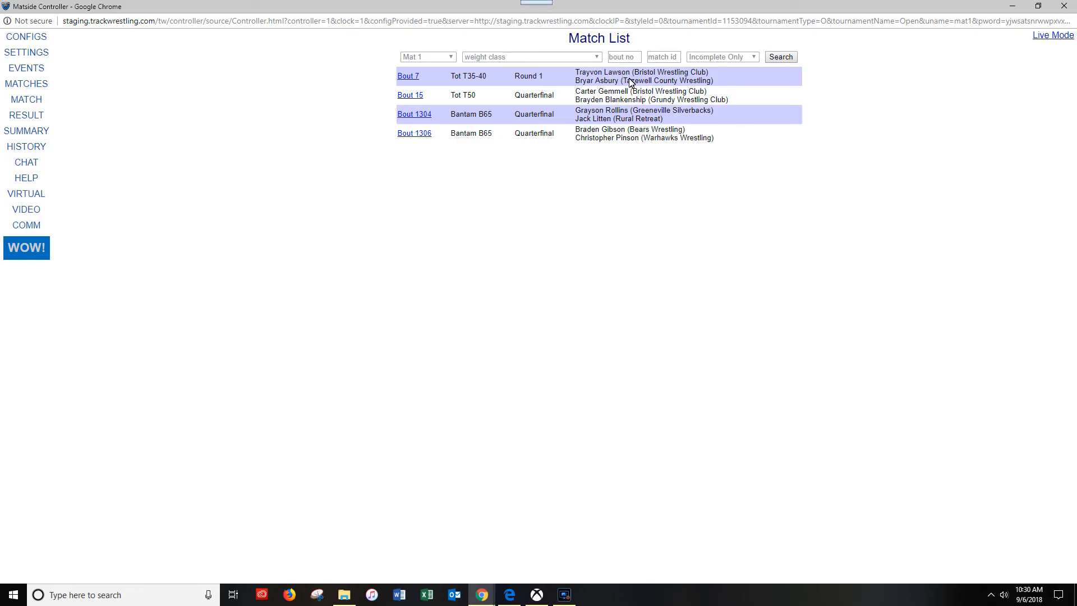
click(411, 76)
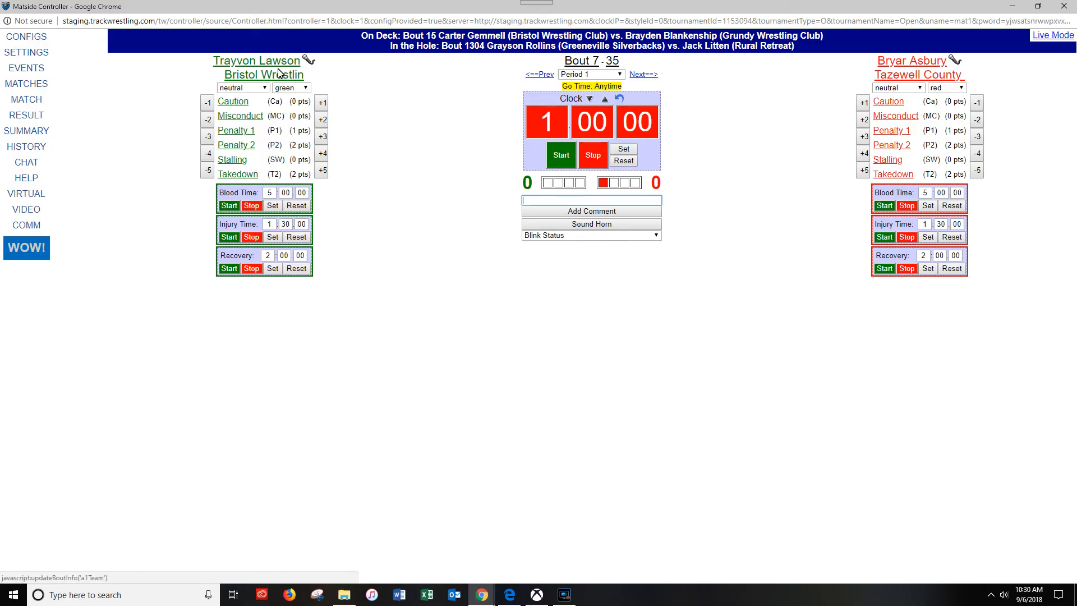
- Assign red to the Bristol wrestler in Bout 7, start the Period 1 clock and record a Takedown for that wrestler
click(289, 88)
click(286, 104)
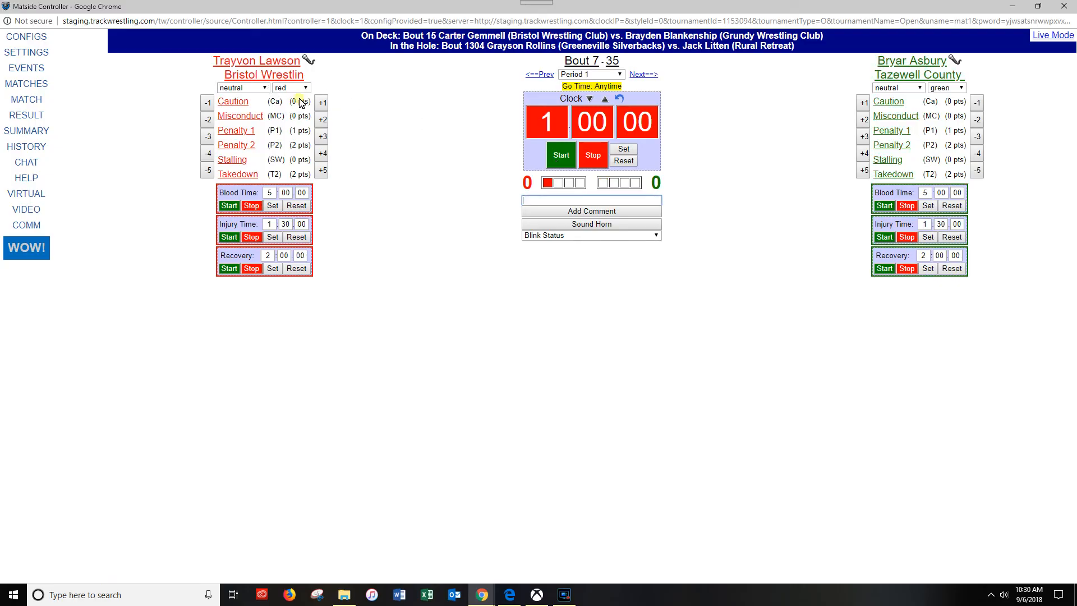
click(558, 158)
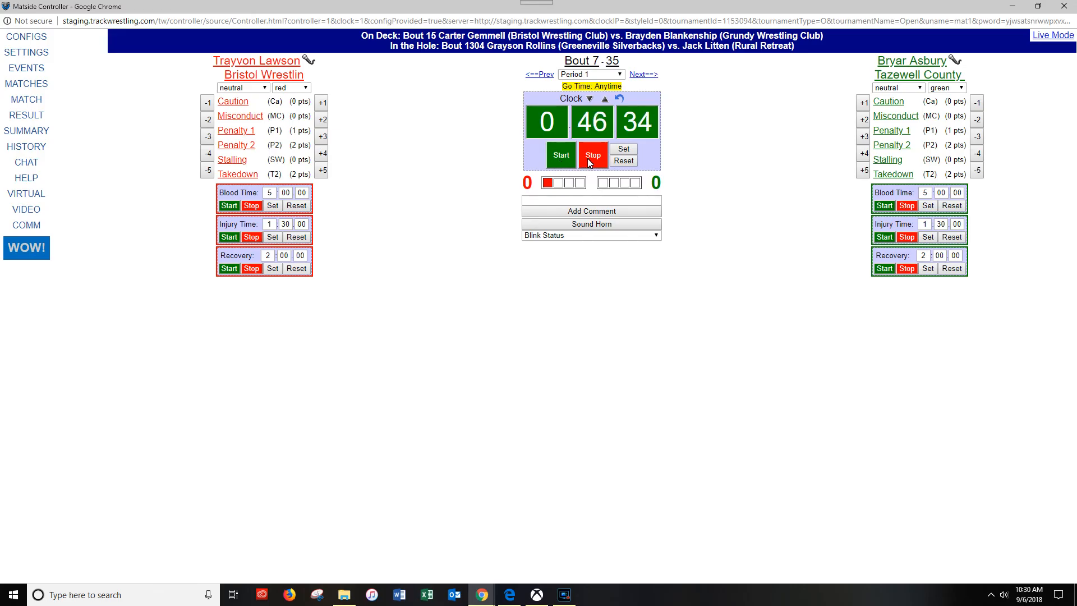
click(234, 175)
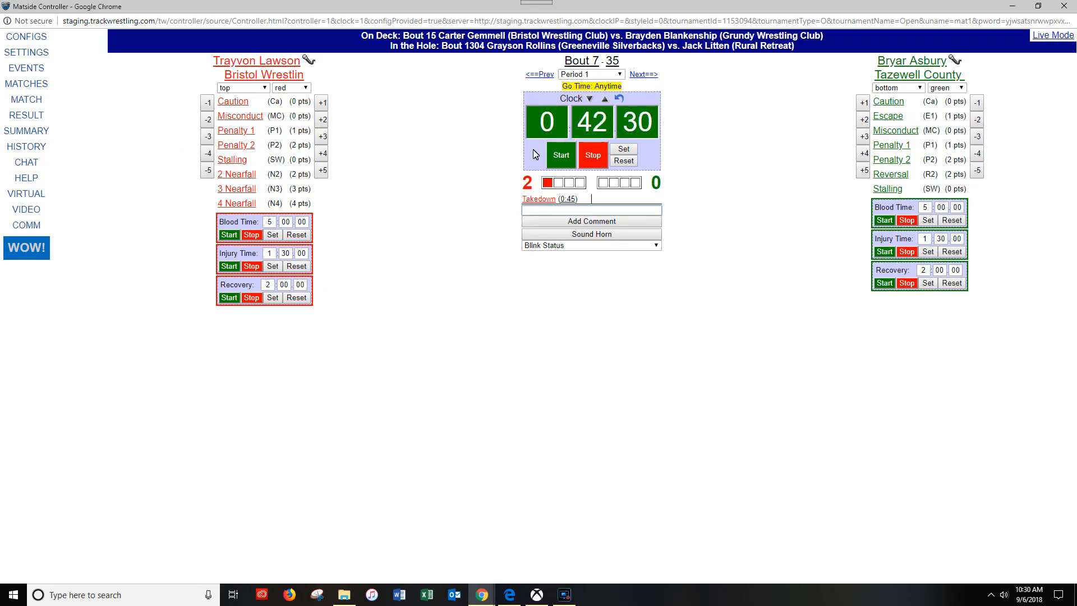
- Stop the match clock, run the green wrestler's Injury Time timer for a few seconds and stop it
click(587, 157)
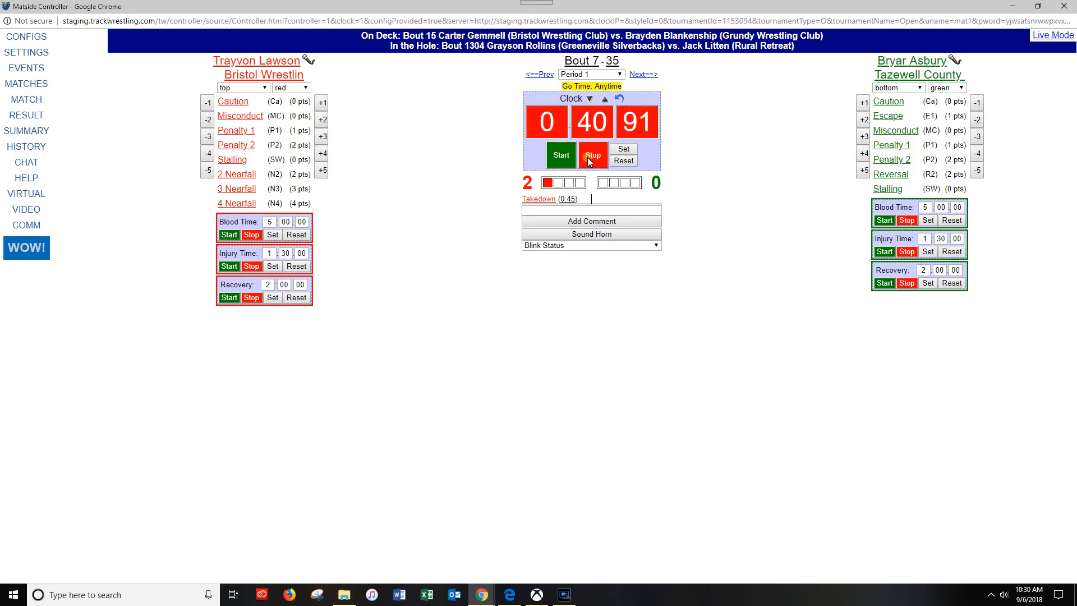
click(880, 251)
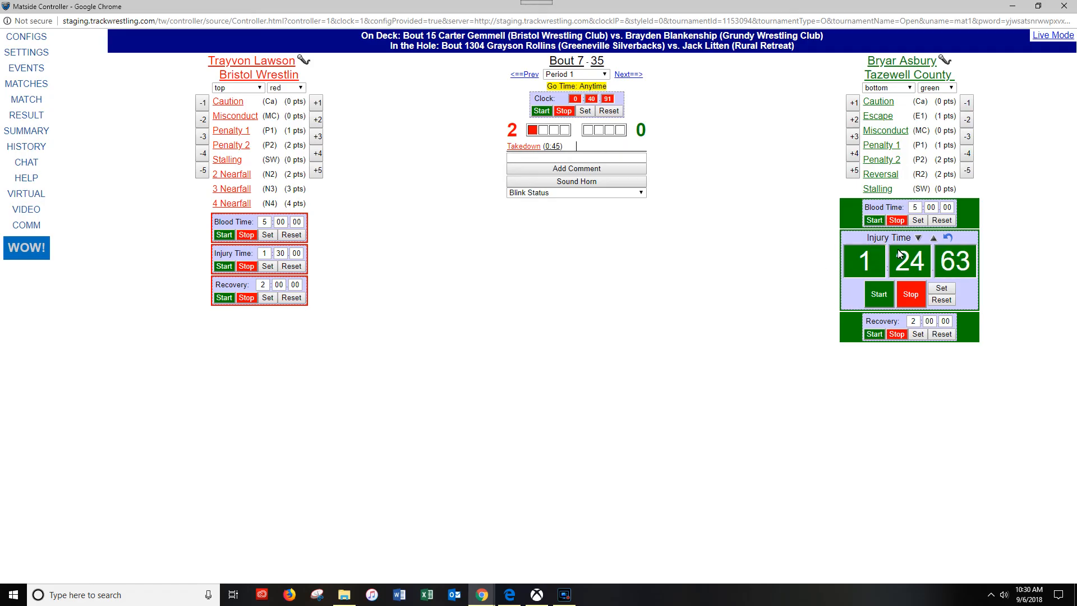
click(912, 297)
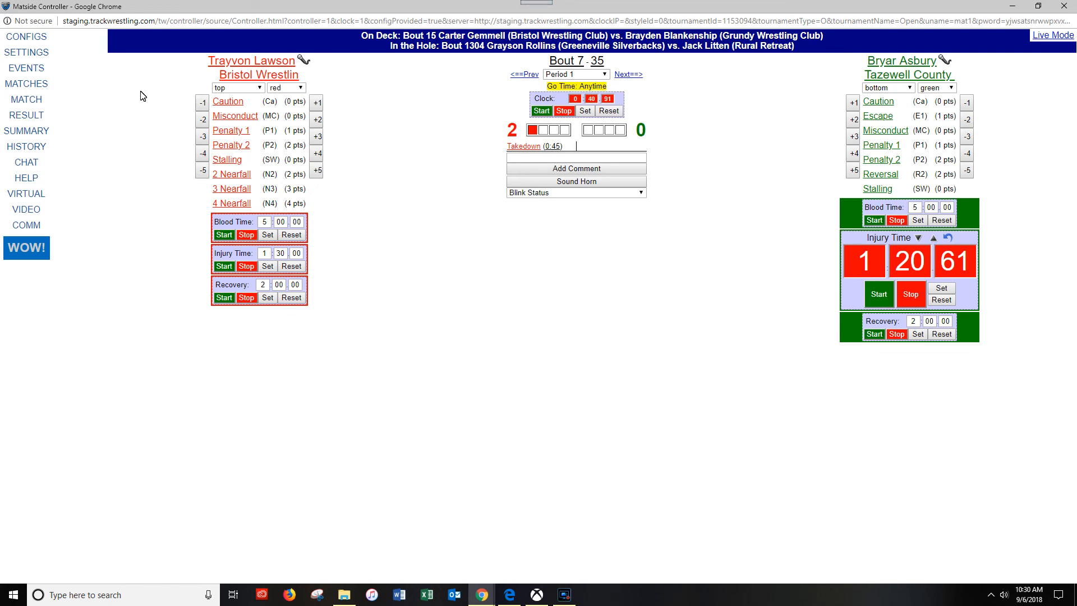
- Open the Bout 7 result form and set the win type to Inj. Def
click(42, 115)
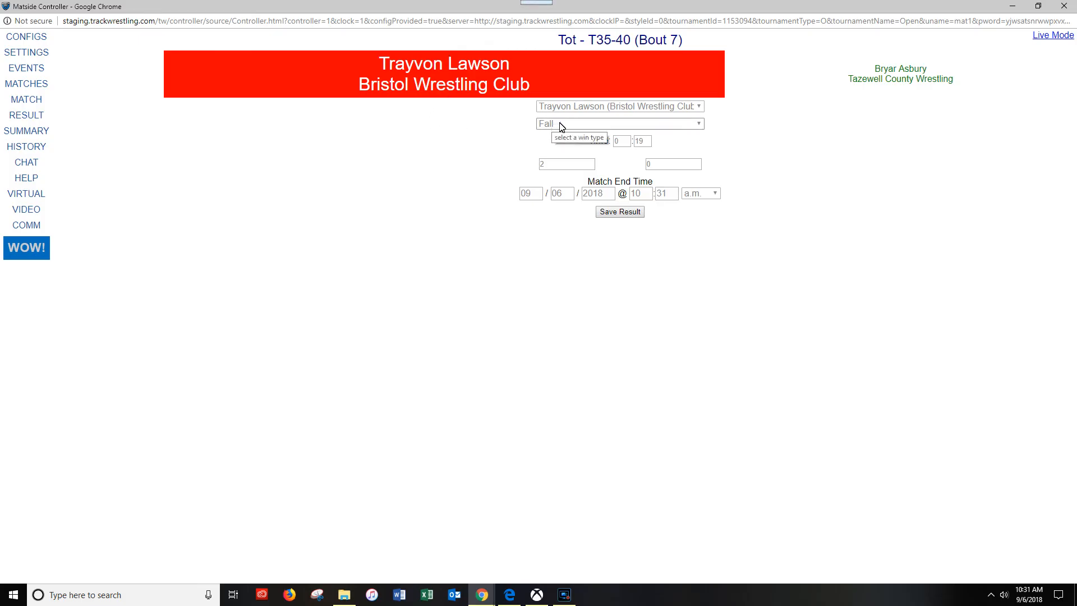
click(698, 124)
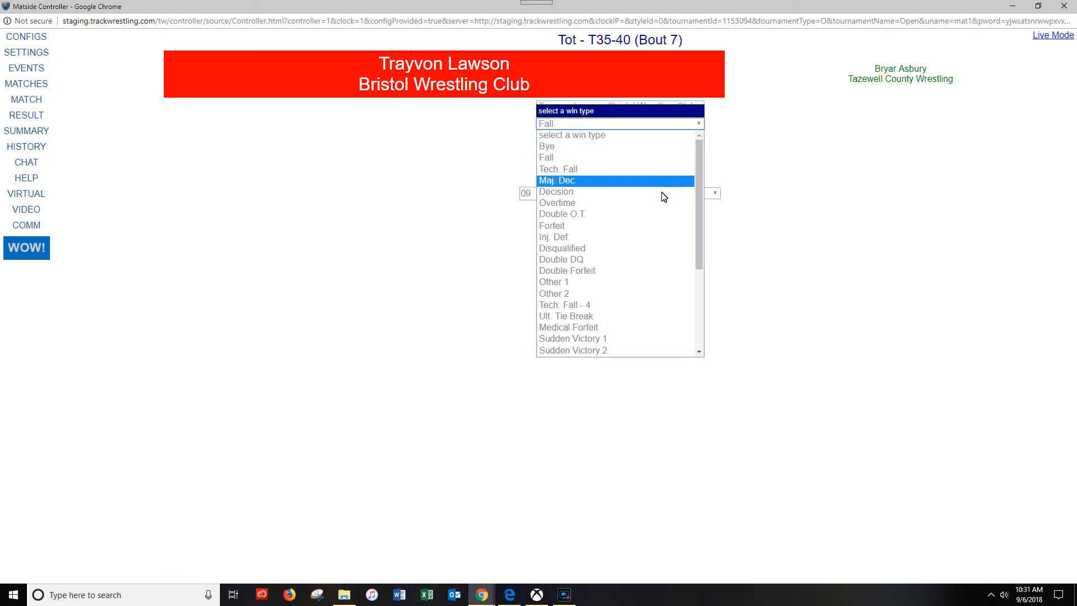
click(770, 130)
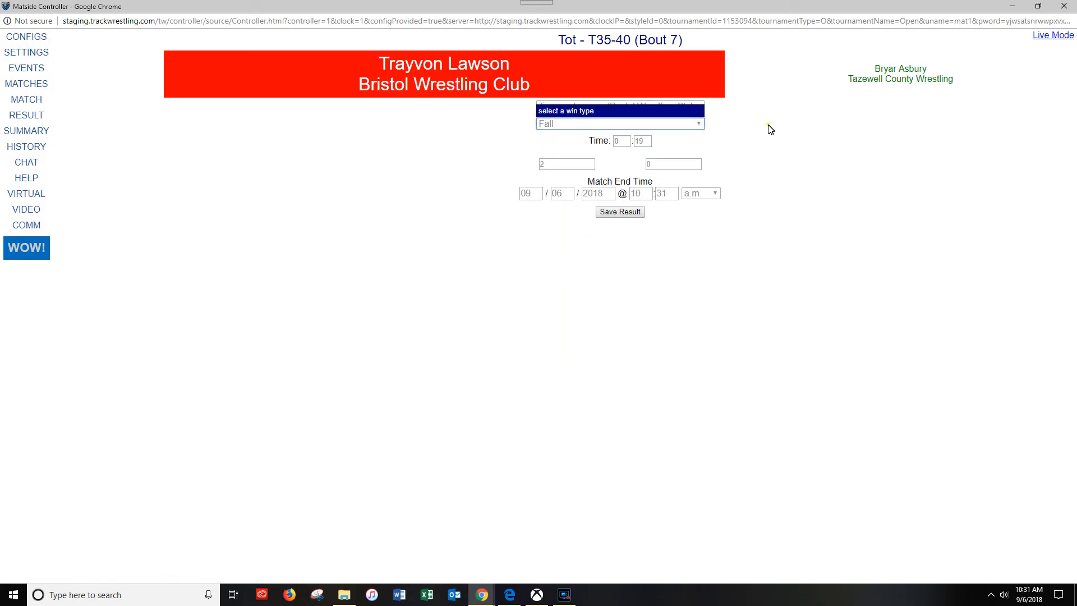
click(700, 126)
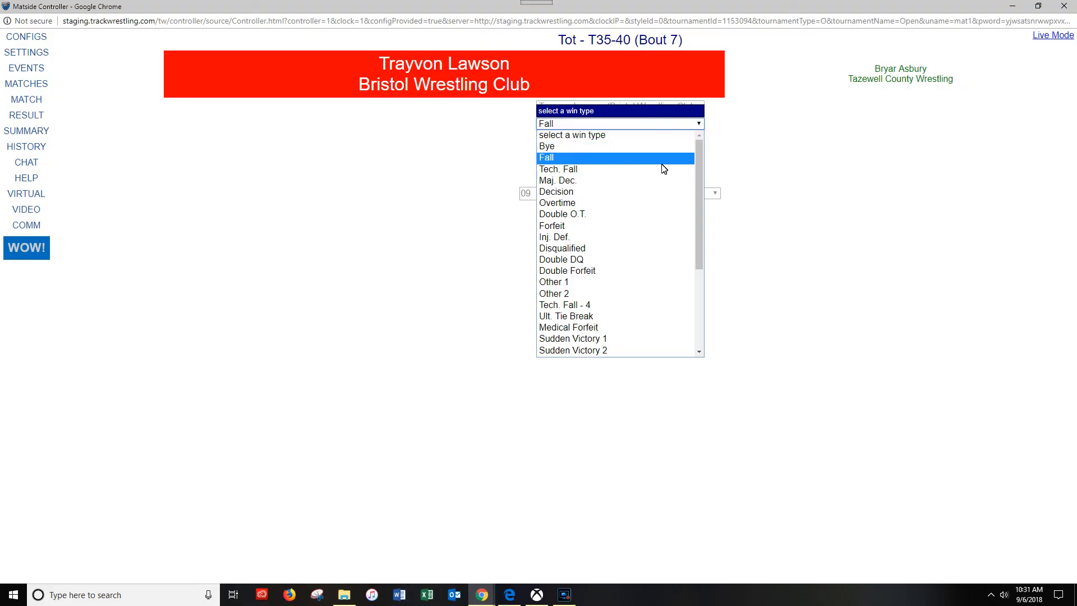
click(616, 236)
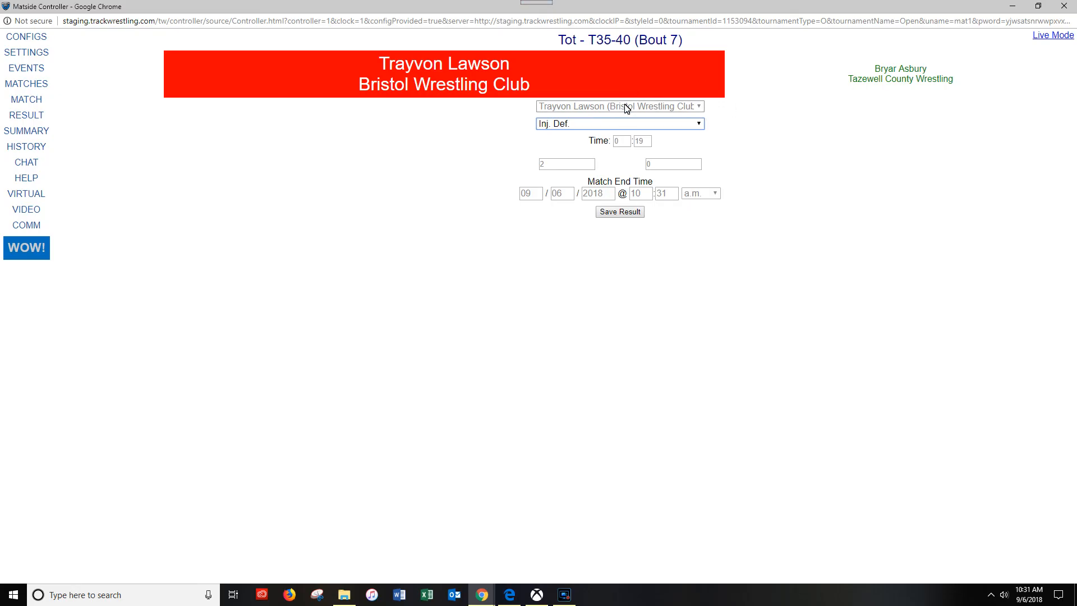
- Switch the Bout 7 winner to the green wrestler and back to the red wrestler
click(873, 73)
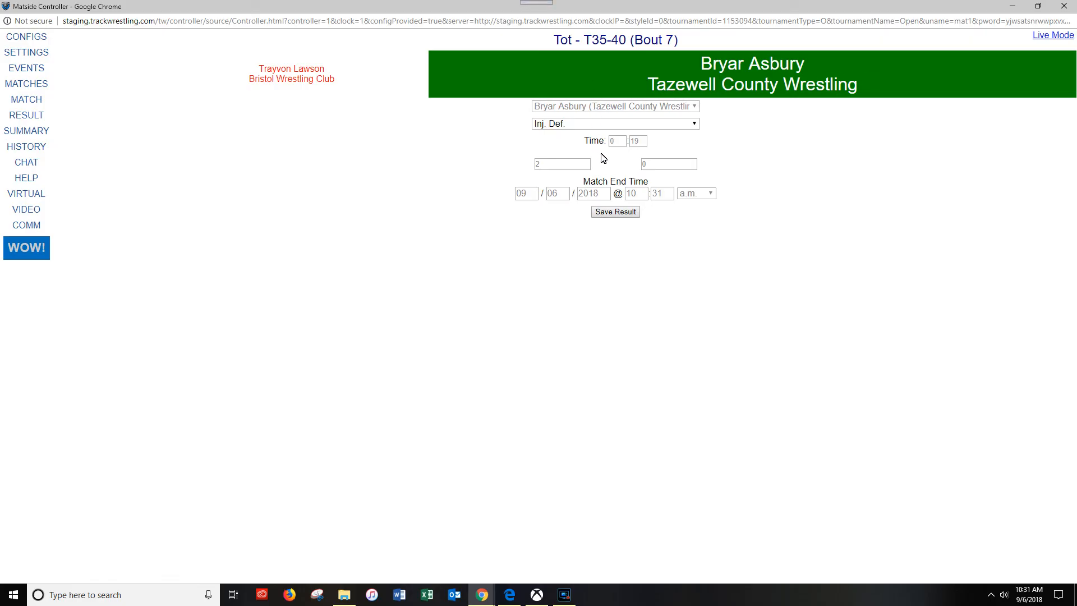
click(645, 165)
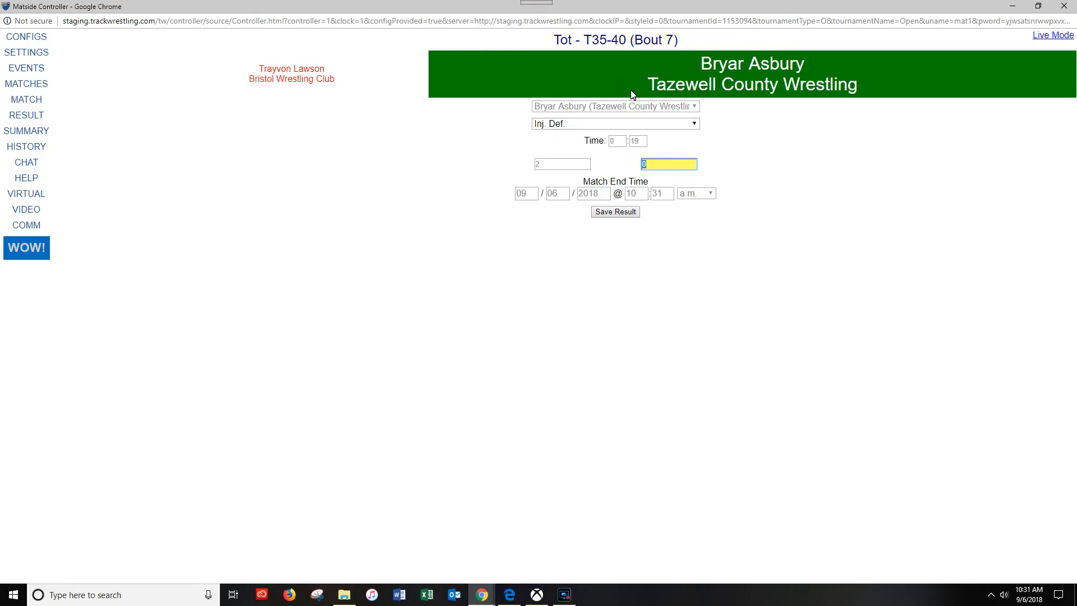
click(321, 81)
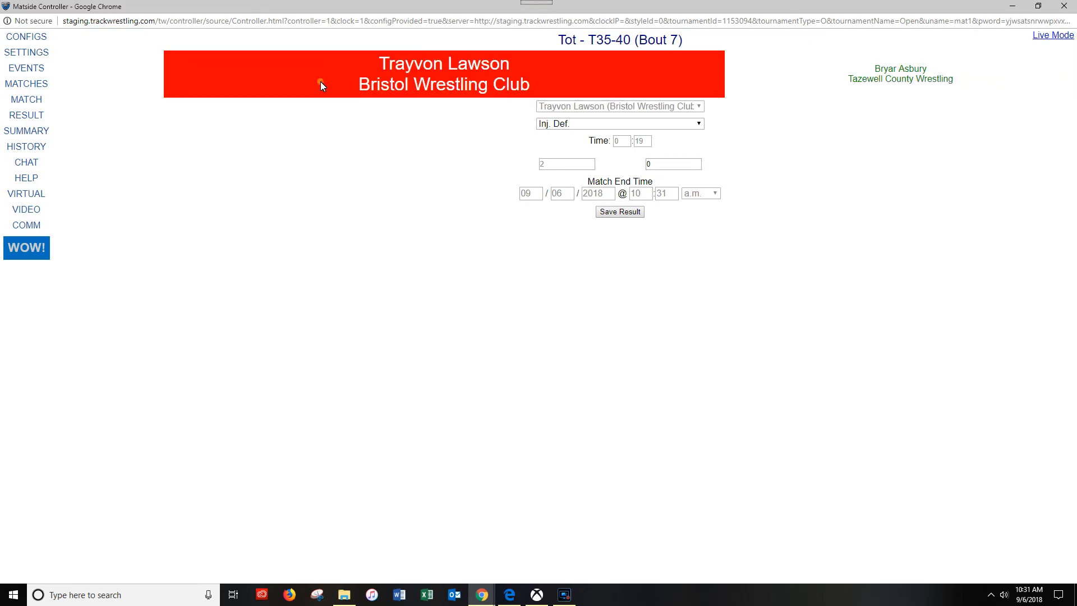
click(640, 108)
click(745, 115)
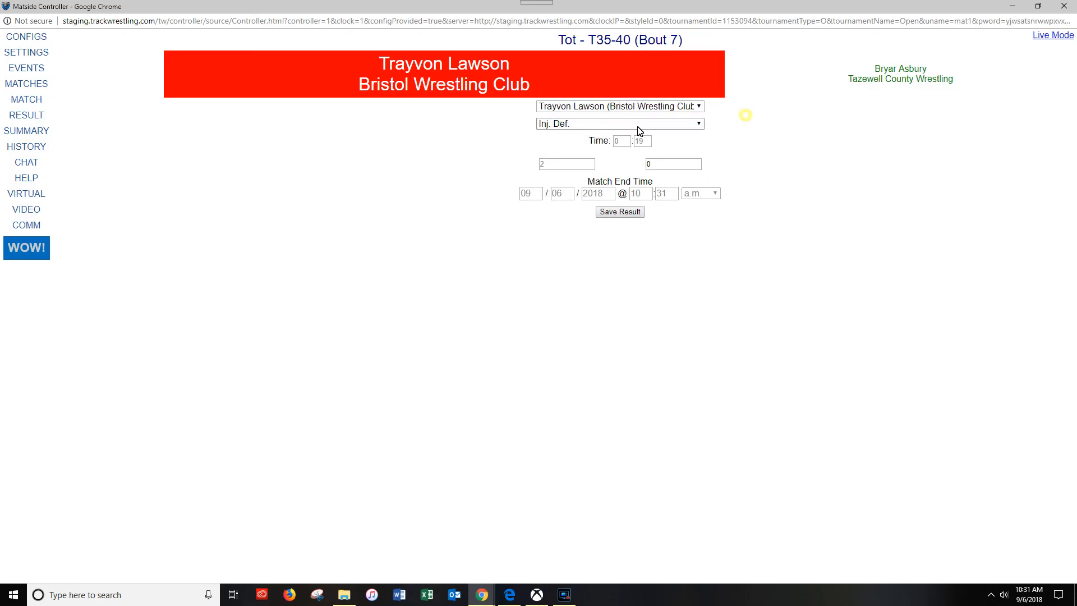
- Review the available win types, choose Inj. Def. for the red wrestler and save the Bout 7 result
click(620, 126)
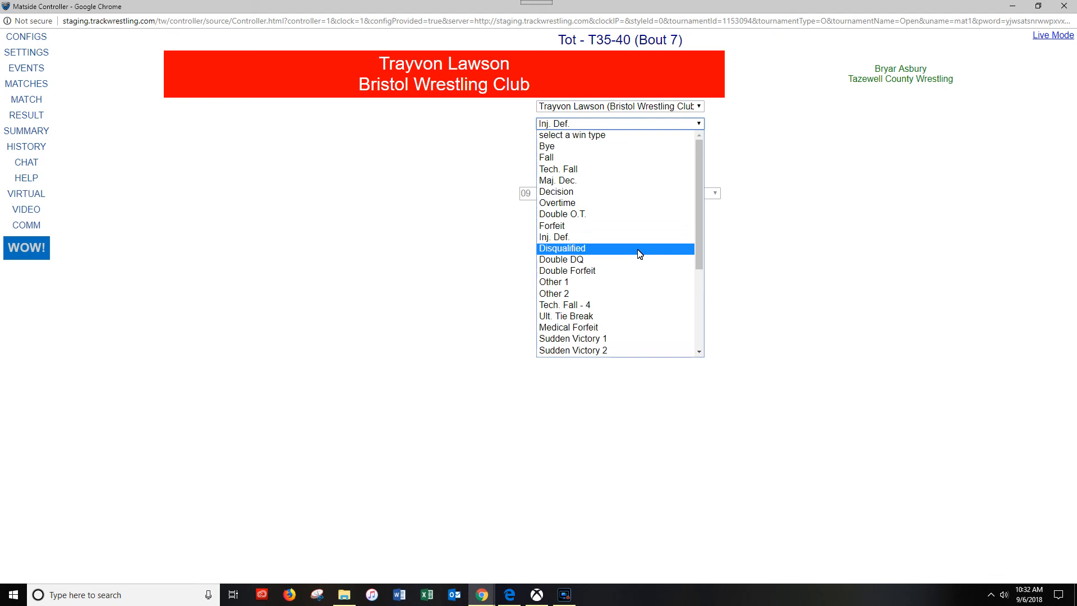
scroll(640, 254, down, 3)
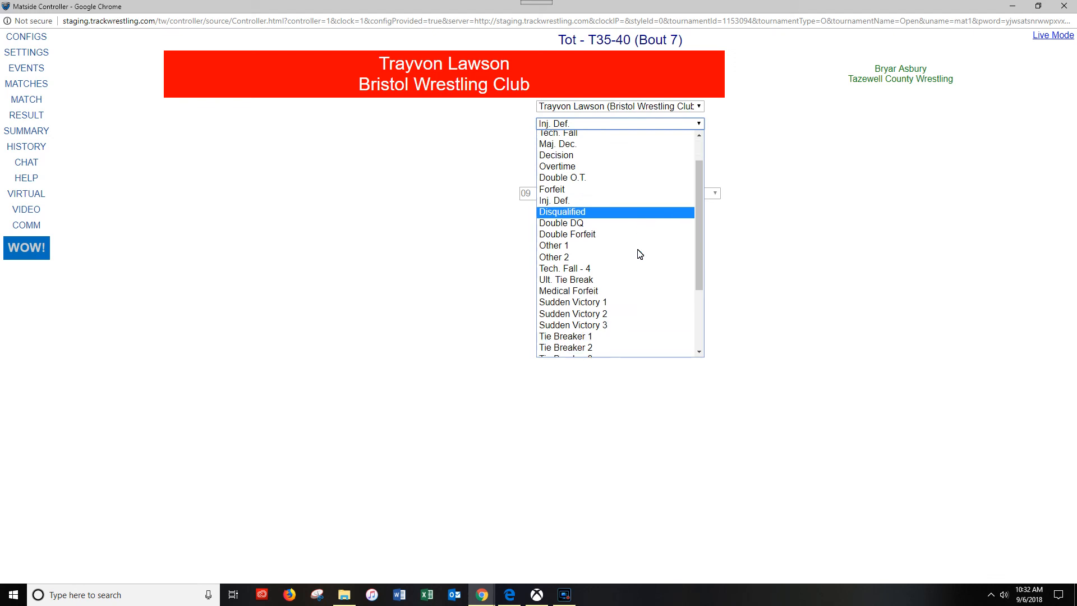
scroll(640, 254, up, 3)
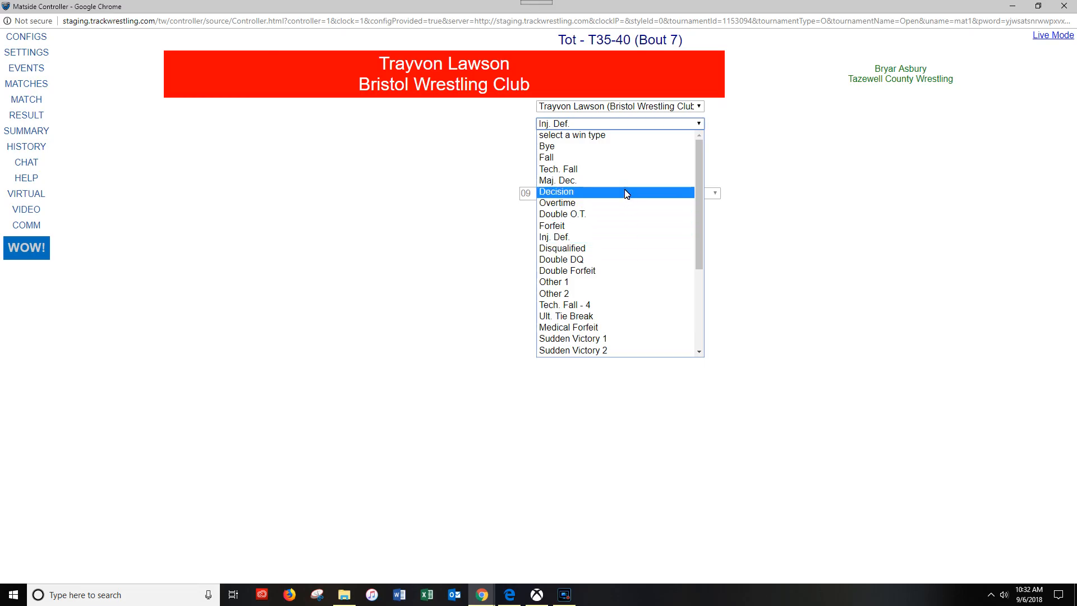
click(613, 239)
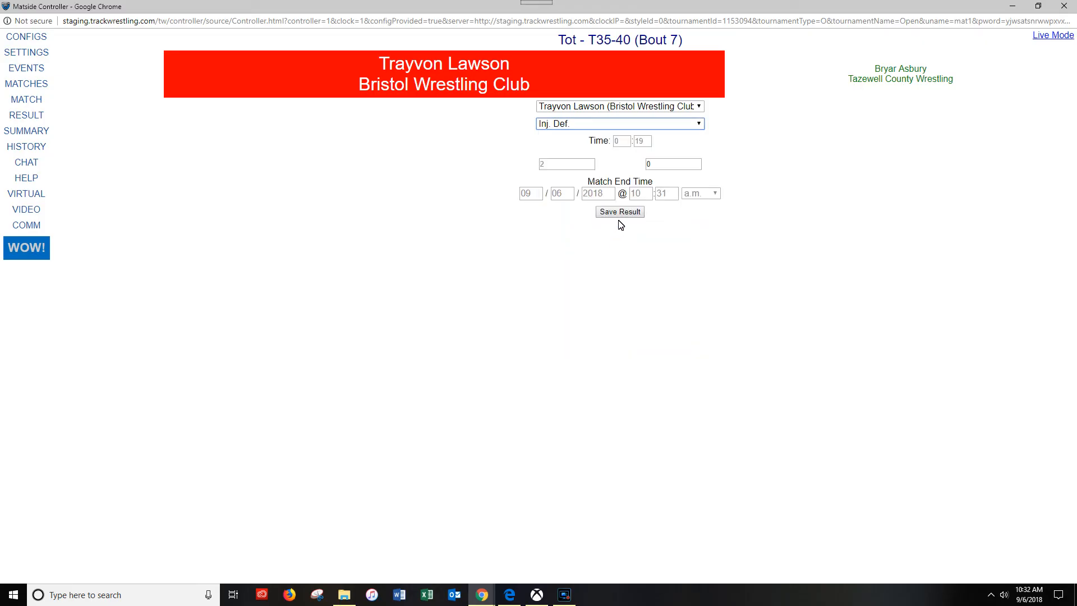
click(621, 214)
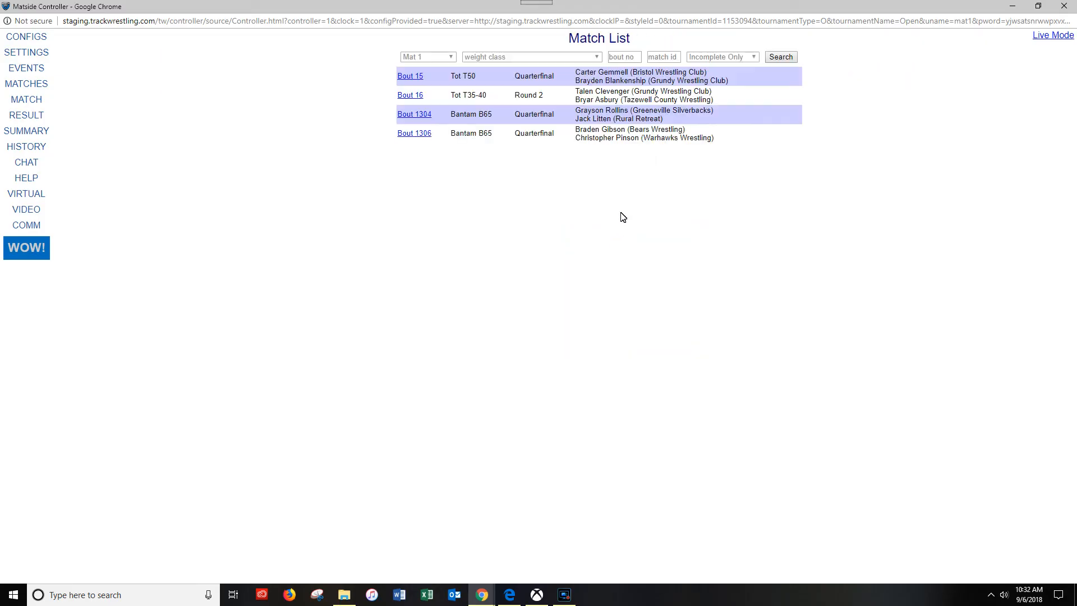